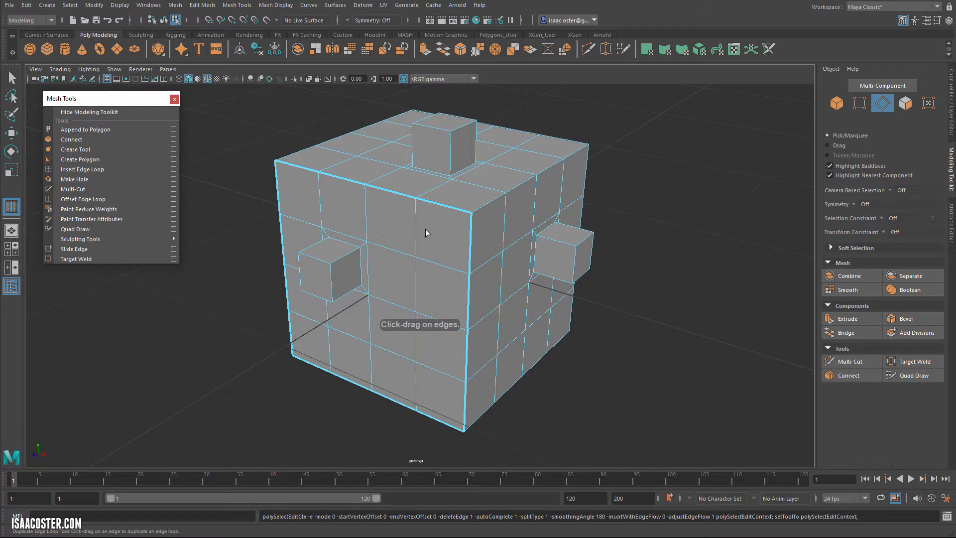
- Try adding offset edge loops on both sides of the big cube's upper front edge, and undo them
{"action": "left_click", "coordinate": [415, 225]}
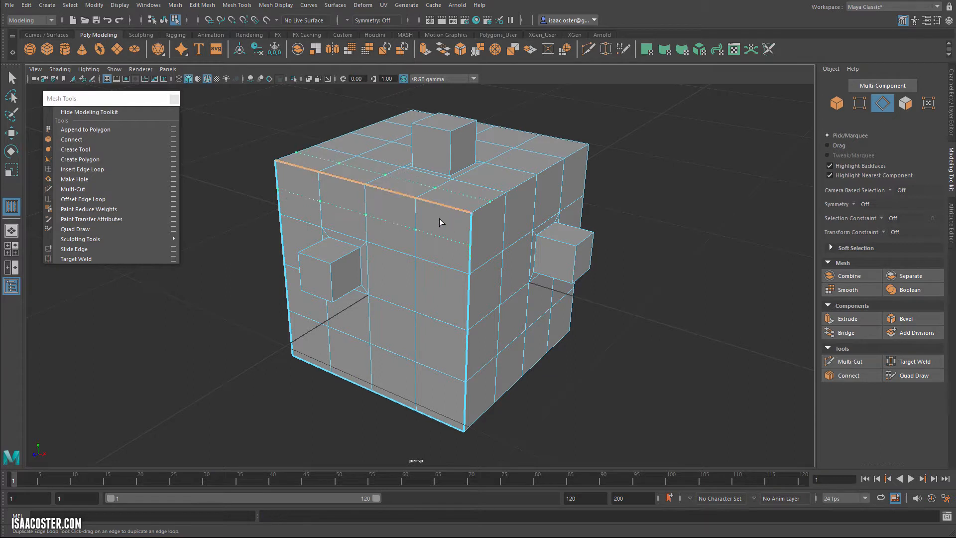
{"action": "left_click_drag", "start_coordinate": [422, 230], "coordinate": [484, 207]}
{"action": "left_click_drag", "start_coordinate": [477, 244], "coordinate": [409, 248], "text": "alt"}
{"action": "key", "text": "ctrl+z"}
{"action": "key", "text": "ctrl+z"}
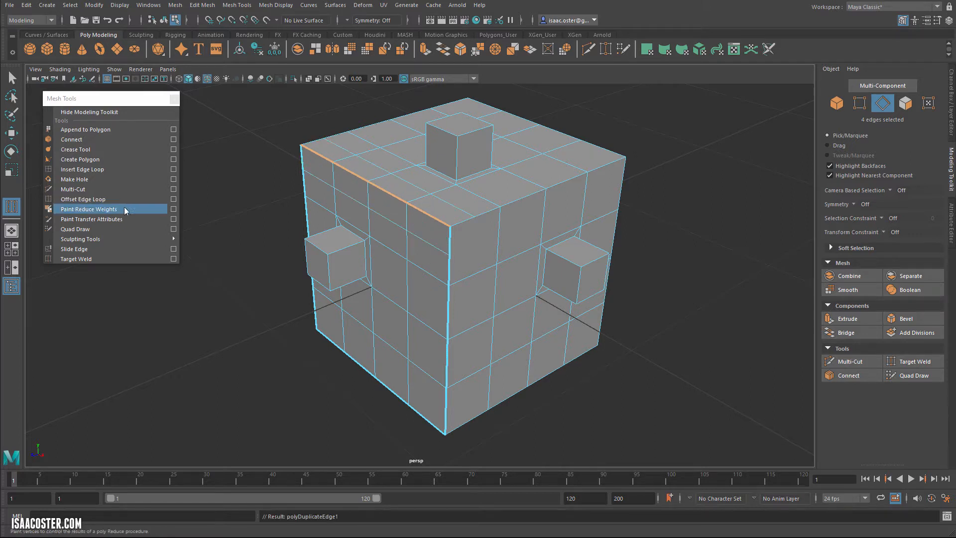
{"action": "key", "text": "ctrl+z"}
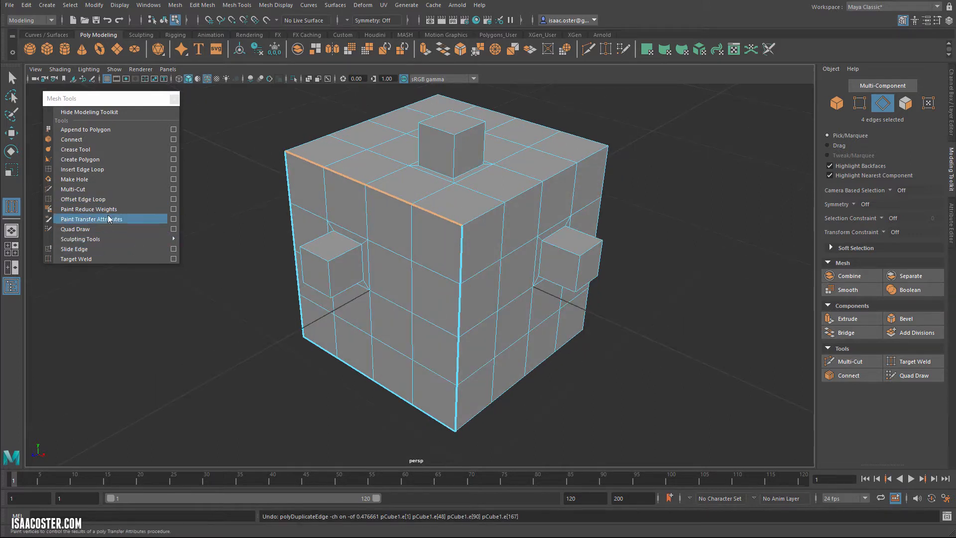
- Try sliding two edges on the cube's front face with Slide Edge, and undo the slide
{"action": "left_click", "coordinate": [89, 250]}
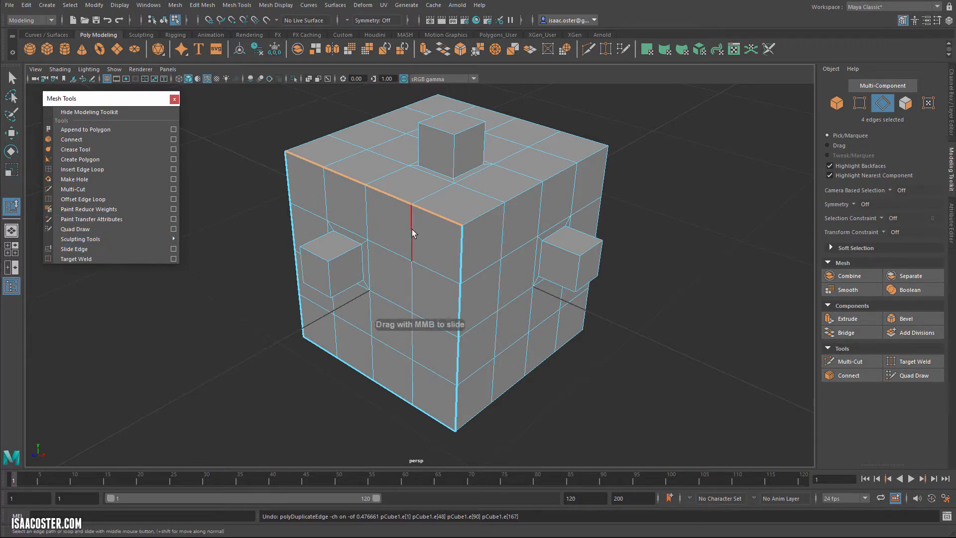
{"action": "left_click", "coordinate": [398, 257]}
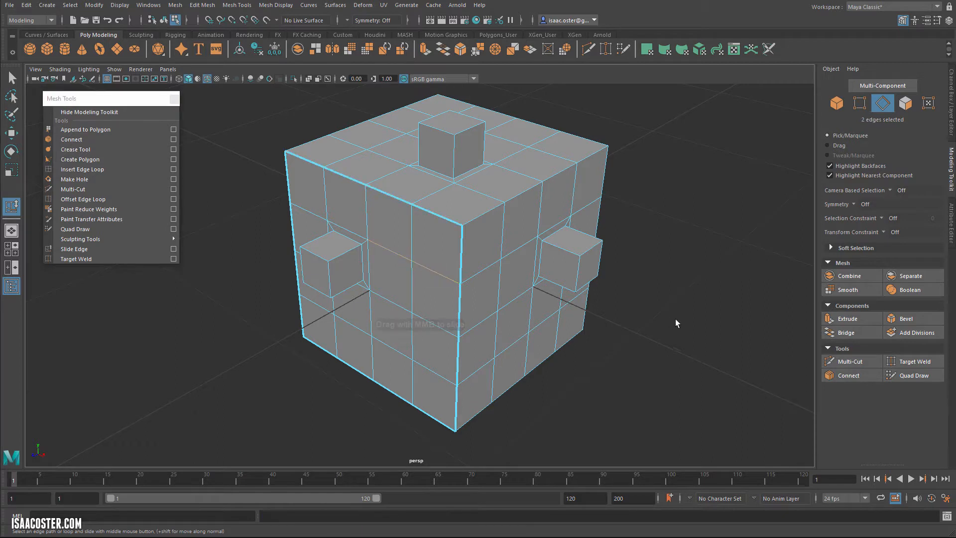
{"action": "mouse_move", "coordinate": [697, 327]}
{"action": "middle_mouse_down"}
{"action": "mouse_move", "coordinate": [684, 324]}
{"action": "mouse_move", "coordinate": [683, 341]}
{"action": "mouse_move", "coordinate": [703, 337]}
{"action": "middle_mouse_up"}
{"action": "key", "text": "ctrl+z"}
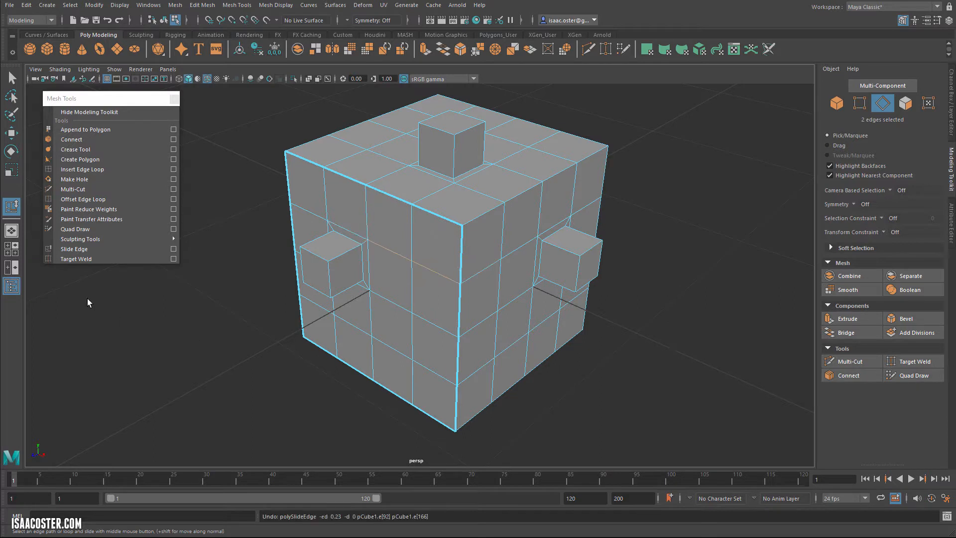
- Try target-welding an edge of the cube's upper front border to one lower on the same face, and undo it
{"action": "left_click", "coordinate": [80, 259]}
{"action": "left_click_drag", "start_coordinate": [214, 392], "coordinate": [235, 390], "text": "alt"}
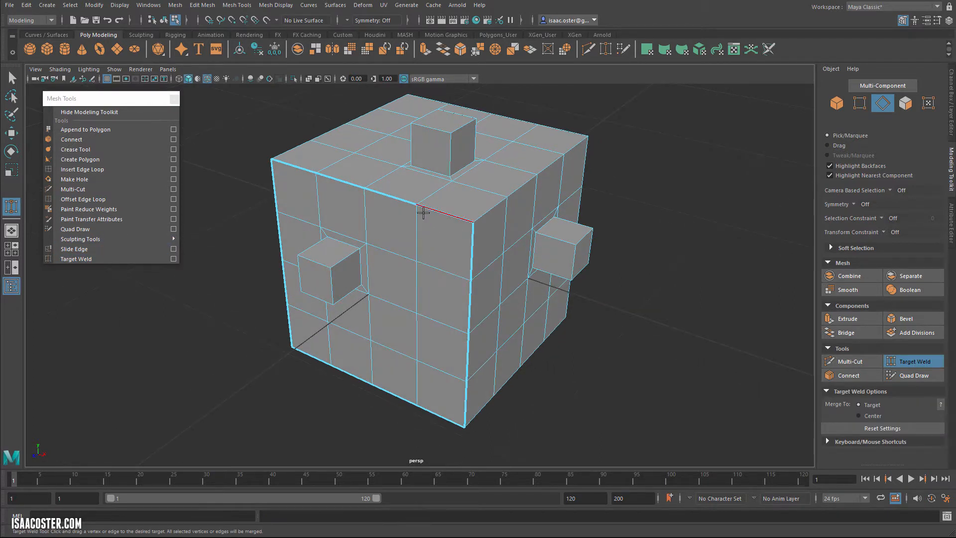
{"action": "mouse_move", "coordinate": [425, 208]}
{"action": "left_mouse_down"}
{"action": "mouse_move", "coordinate": [445, 218]}
{"action": "mouse_move", "coordinate": [438, 292]}
{"action": "mouse_move", "coordinate": [454, 348]}
{"action": "left_mouse_up"}
{"action": "key", "text": "ctrl+z"}
- Switch to vertices and try target-welding vertices along the cube's upper front edge to their neighbours
{"action": "right_click_drag", "start_coordinate": [448, 247], "coordinate": [401, 248]}
{"action": "left_click_drag", "start_coordinate": [414, 205], "coordinate": [364, 188]}
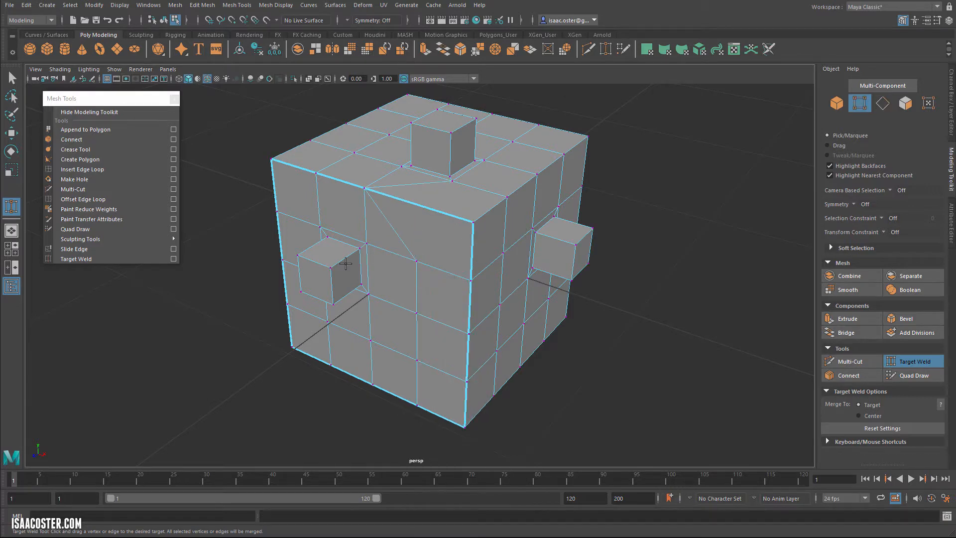
{"action": "left_click_drag", "start_coordinate": [272, 160], "coordinate": [315, 173]}
{"action": "left_click_drag", "start_coordinate": [292, 242], "coordinate": [519, 157], "text": "alt"}
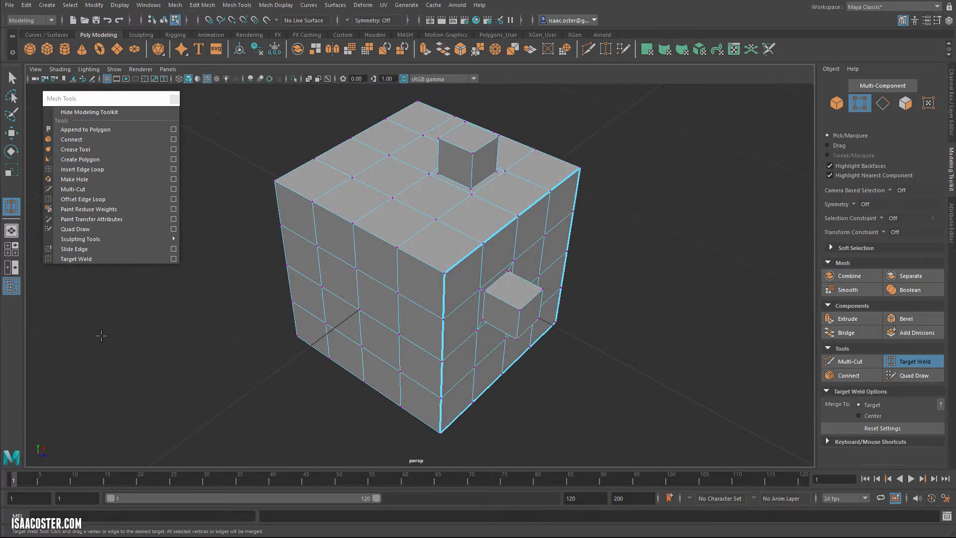
{"action": "left_click_drag", "start_coordinate": [101, 335], "coordinate": [172, 288], "text": "alt"}
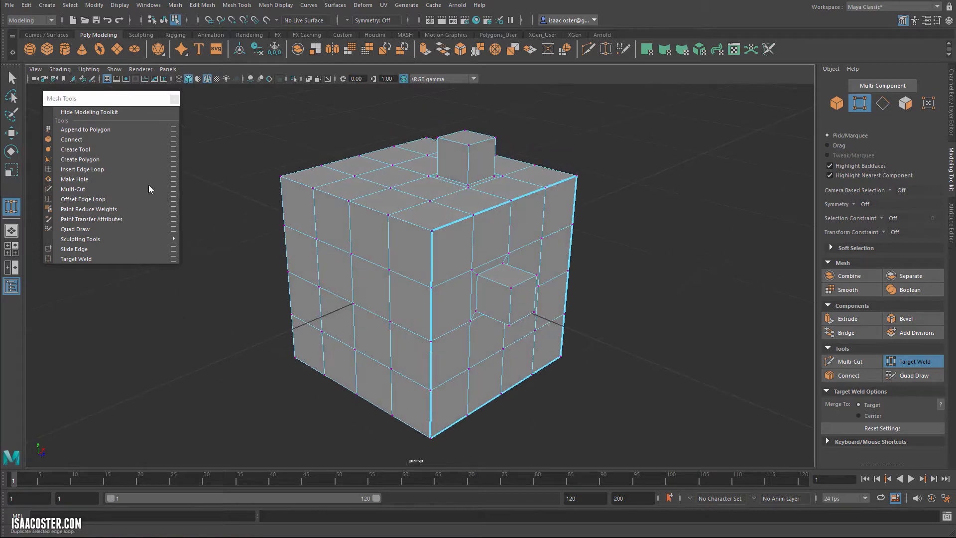
- Close the floating Mesh Tools menu
{"action": "left_click_drag", "start_coordinate": [102, 98], "coordinate": [91, 104]}
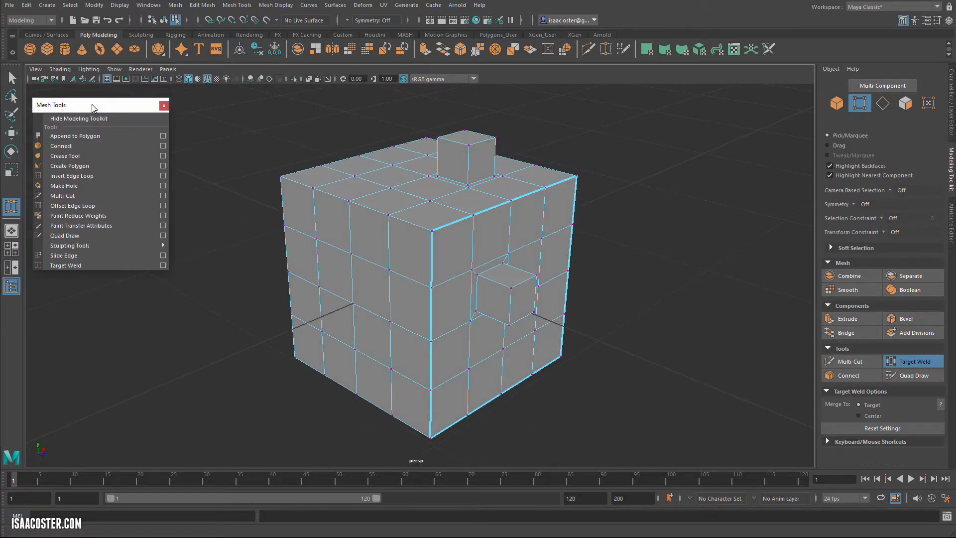
{"action": "left_click", "coordinate": [163, 106]}
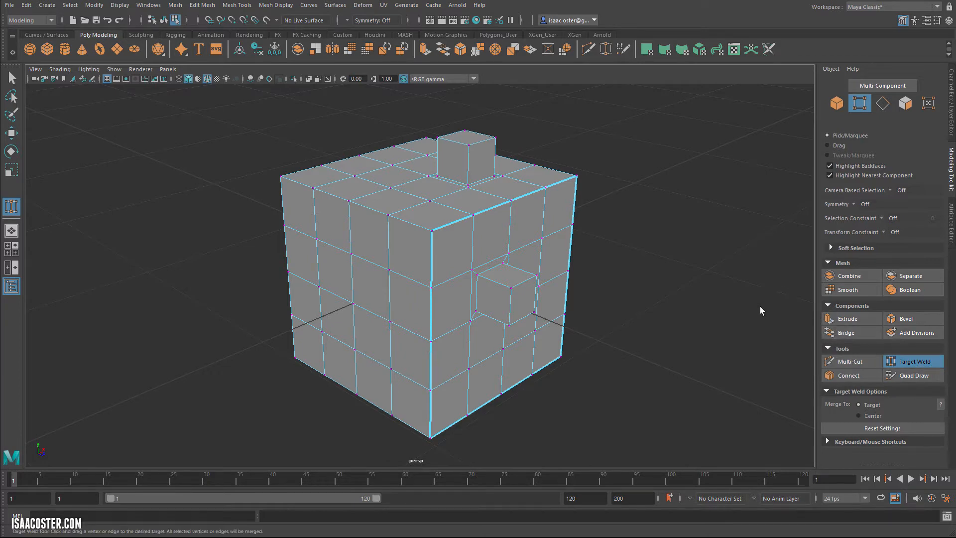
{"action": "left_click_drag", "start_coordinate": [691, 285], "coordinate": [682, 277], "text": "alt"}
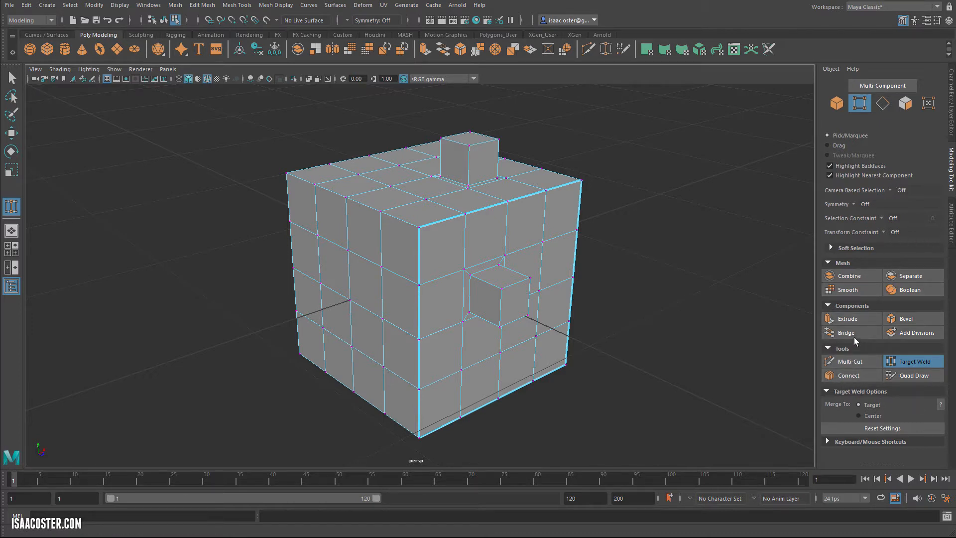
- Activate the Connect tool briefly, and return to the Select Tool in object selection mode
{"action": "left_click", "coordinate": [849, 375]}
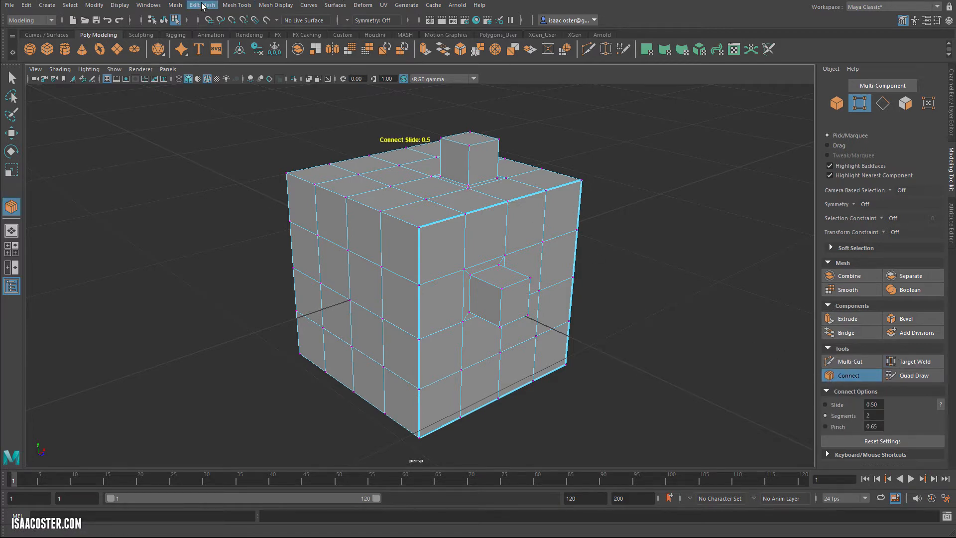
{"action": "left_click_drag", "start_coordinate": [651, 271], "coordinate": [676, 281], "text": "alt"}
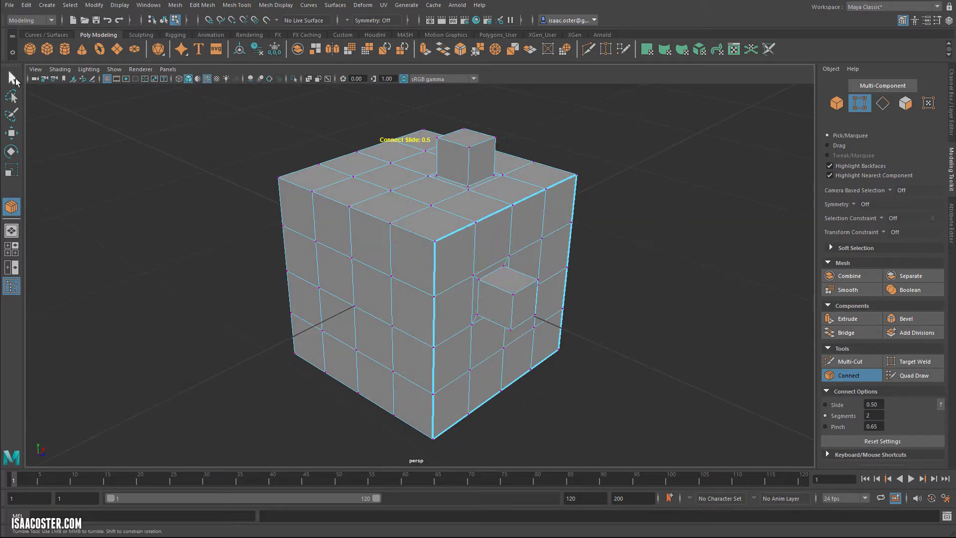
{"action": "left_click", "coordinate": [12, 78]}
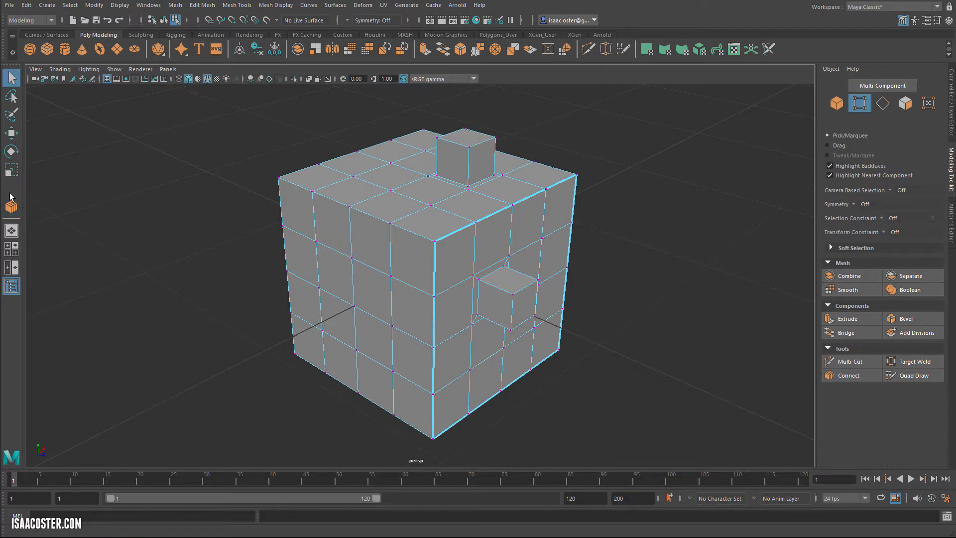
{"action": "left_click_drag", "start_coordinate": [245, 262], "coordinate": [226, 245], "text": "alt"}
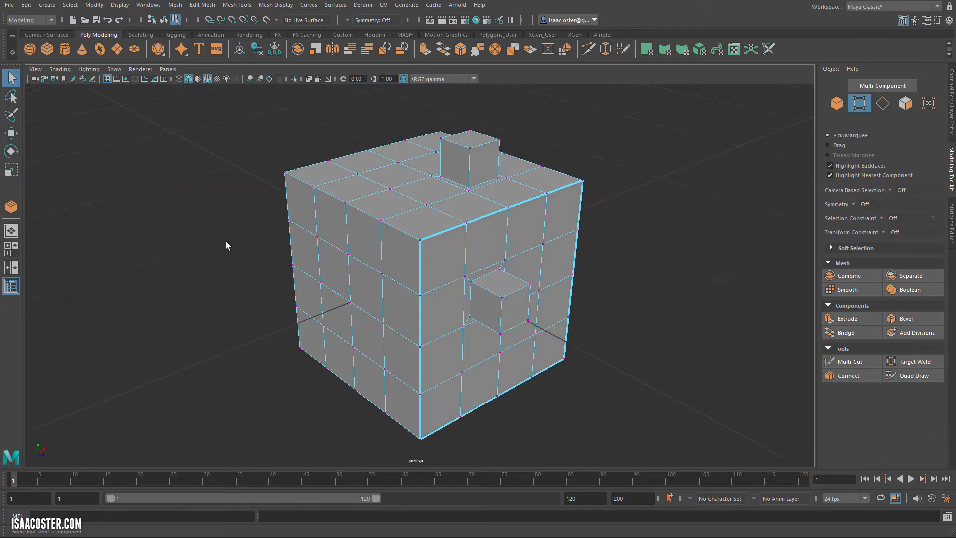
{"action": "key", "text": "F7"}
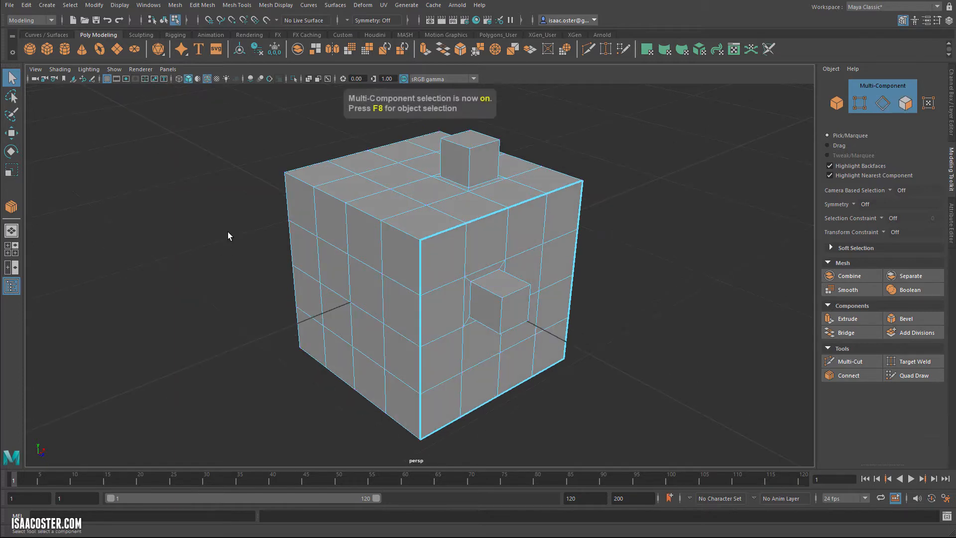
{"action": "key", "text": "F8"}
{"action": "left_click_drag", "start_coordinate": [316, 223], "coordinate": [394, 225], "text": "alt"}
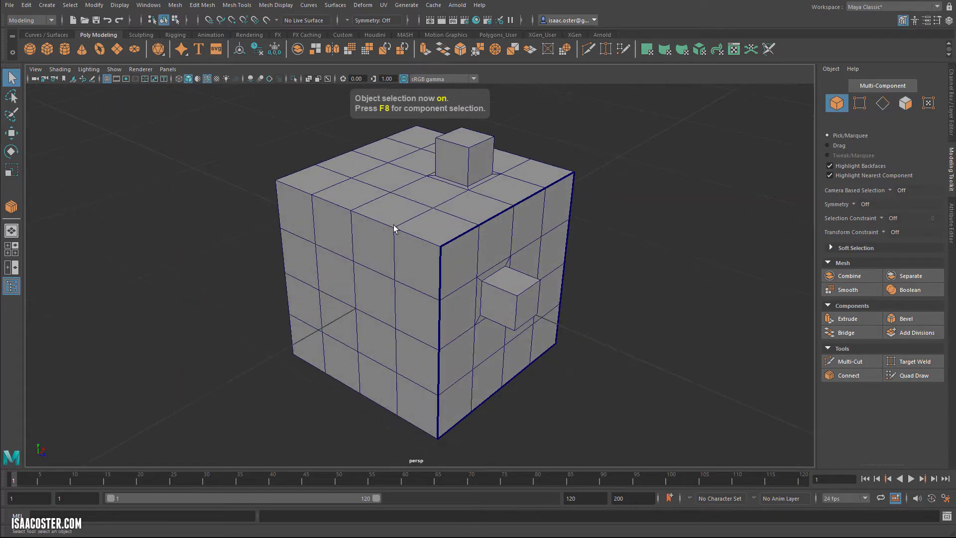
- Select the 16 creased edges around the cube's face and reset their crease value to 0 with the Crease Tool
{"action": "left_click", "coordinate": [449, 234]}
{"action": "key", "text": "F8"}
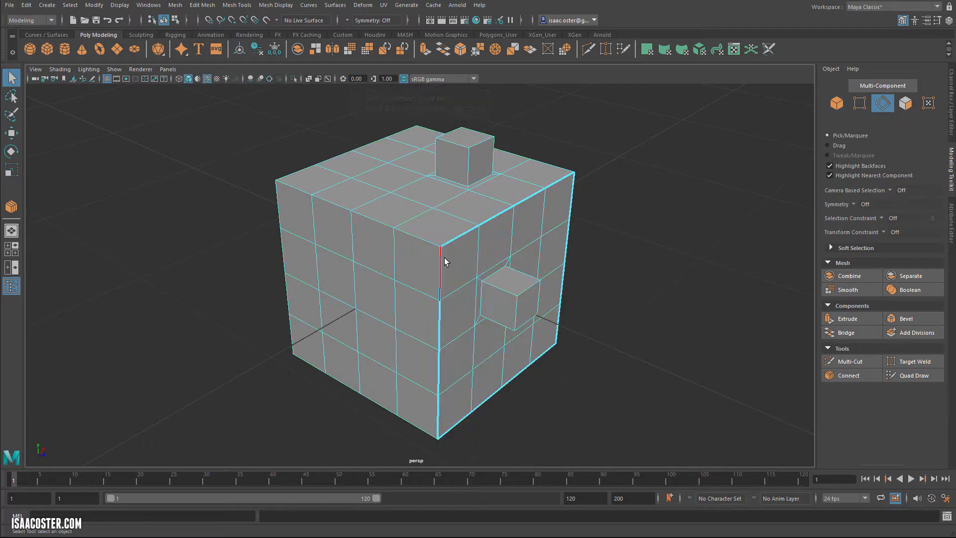
{"action": "left_click", "coordinate": [438, 271]}
{"action": "double_click", "coordinate": [438, 270]}
{"action": "double_click", "coordinate": [452, 240], "text": "shift"}
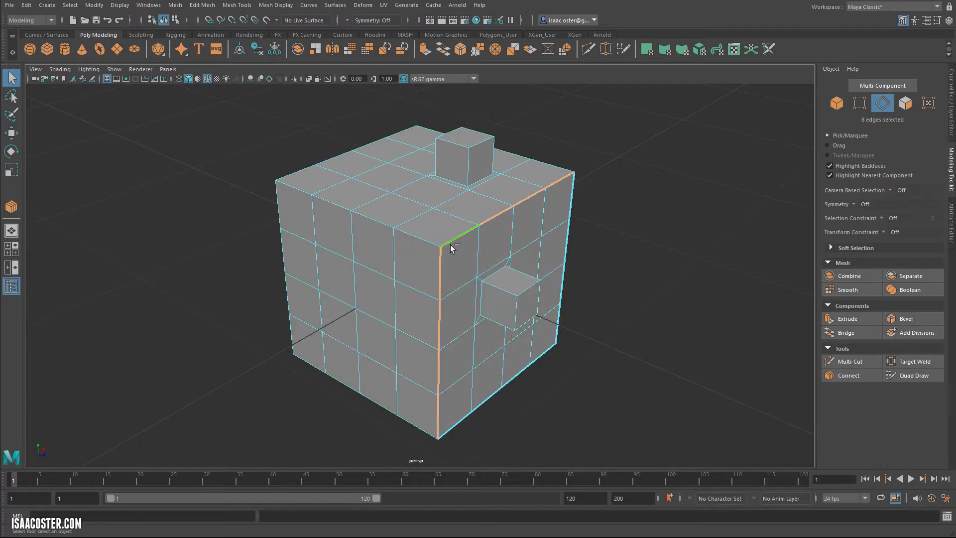
{"action": "double_click", "coordinate": [571, 202], "text": "shift"}
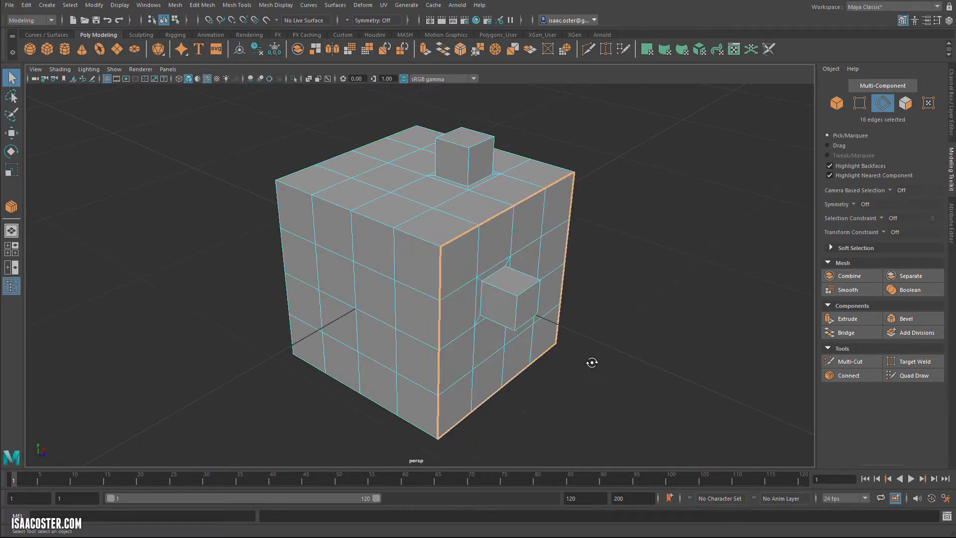
{"action": "left_click_drag", "start_coordinate": [591, 362], "coordinate": [465, 312], "text": "alt"}
{"action": "left_click", "coordinate": [233, 6]}
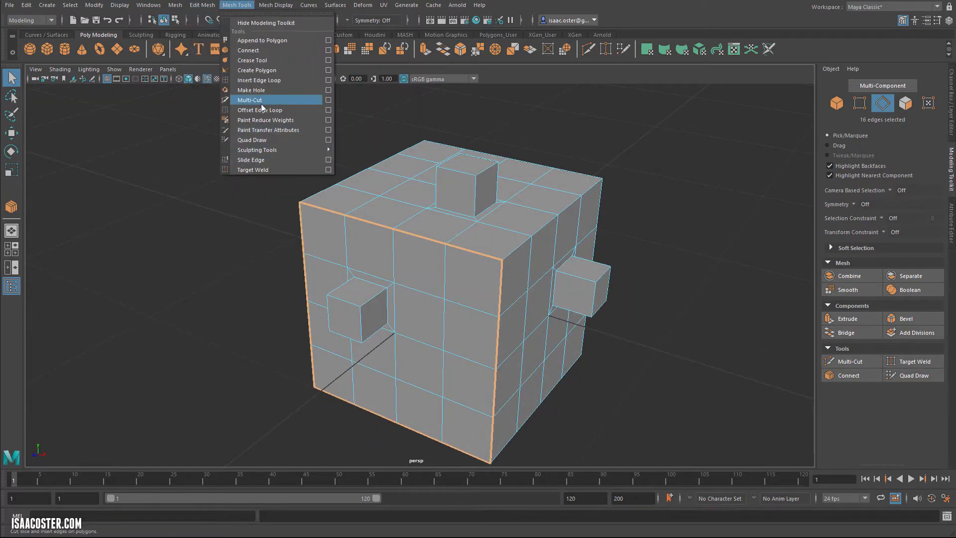
{"action": "left_click", "coordinate": [253, 60]}
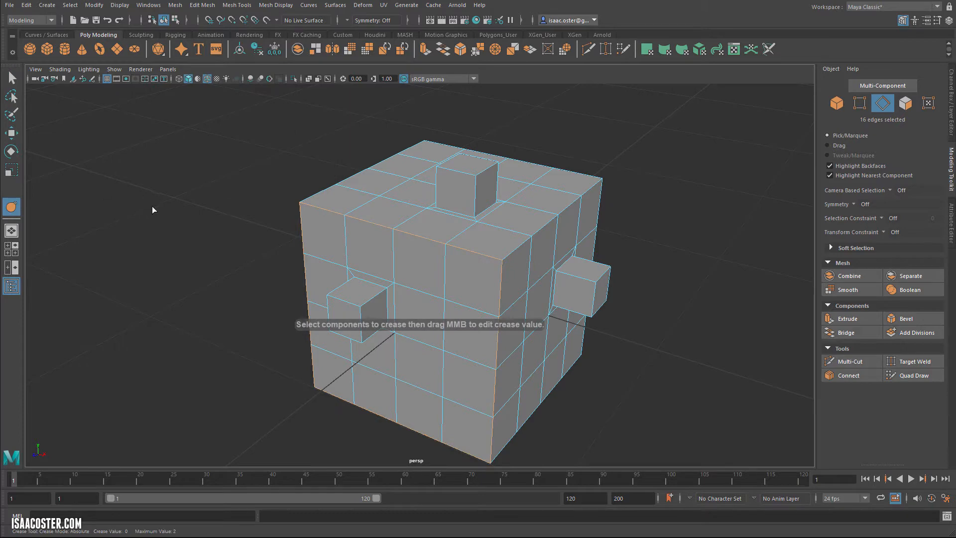
{"action": "left_click_drag", "start_coordinate": [153, 209], "coordinate": [166, 226], "text": "alt"}
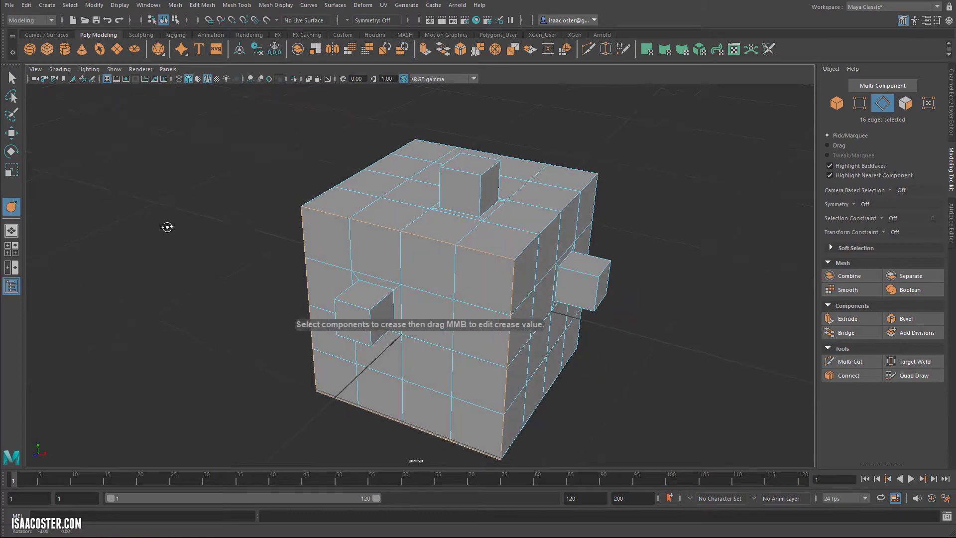
{"action": "left_click", "coordinate": [267, 244]}
{"action": "key", "text": "q"}
{"action": "left_click_drag", "start_coordinate": [192, 236], "coordinate": [230, 256], "text": "alt"}
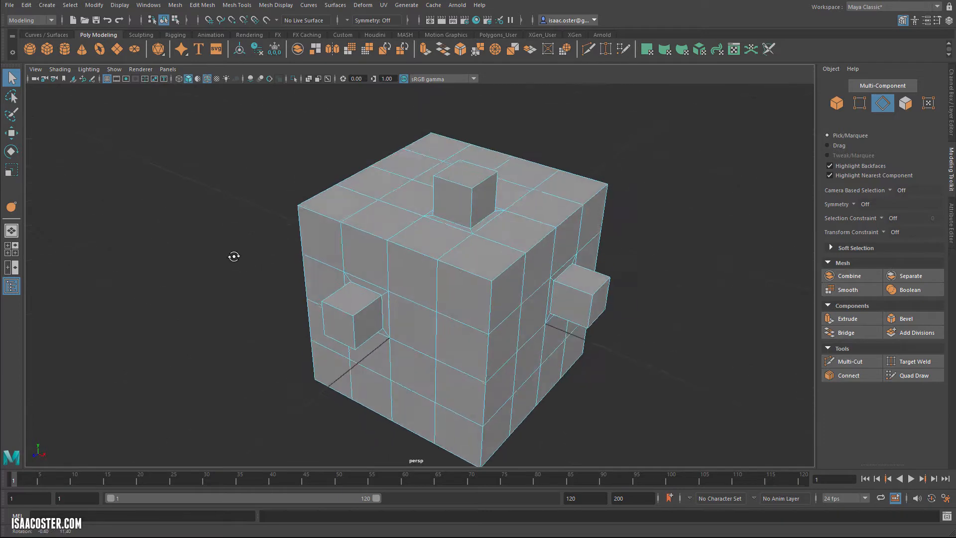
- Return to object selection and turn off Wireframe on Shaded in the perspective view
{"action": "key", "text": "F8"}
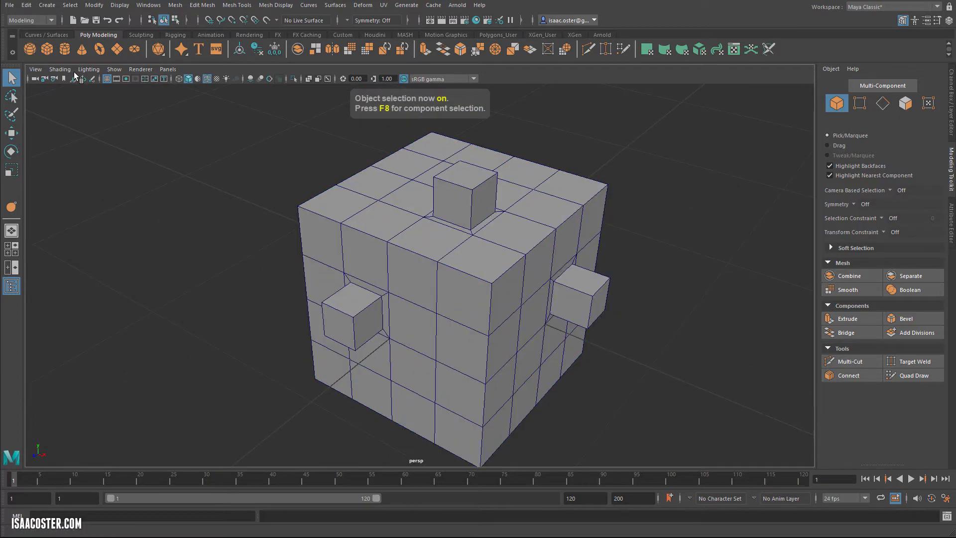
{"action": "left_click", "coordinate": [59, 69]}
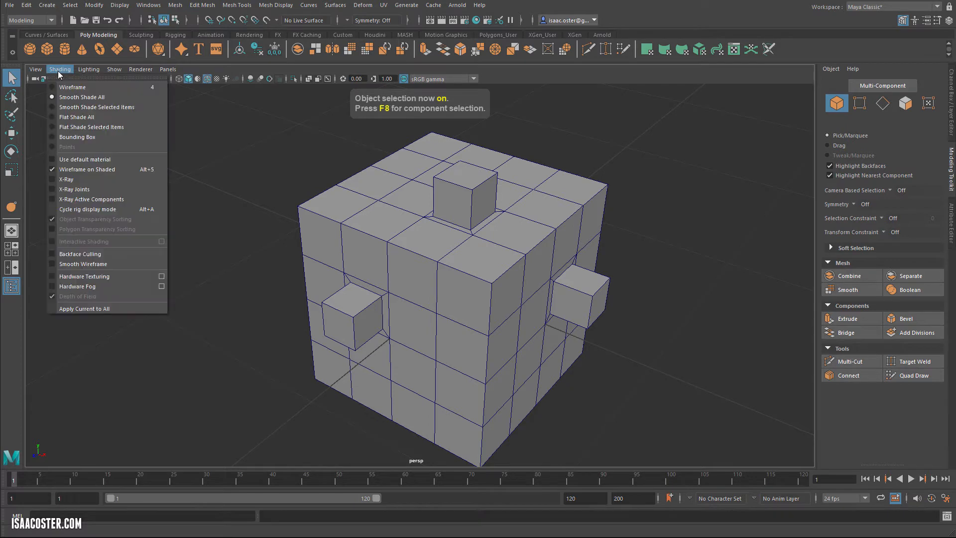
{"action": "left_click", "coordinate": [98, 170]}
{"action": "mouse_move", "coordinate": [190, 272]}
{"action": "left_mouse_down", "text": "alt"}
{"action": "mouse_move", "coordinate": [192, 250]}
{"action": "mouse_move", "coordinate": [181, 255]}
{"action": "left_mouse_up", "text": "alt"}
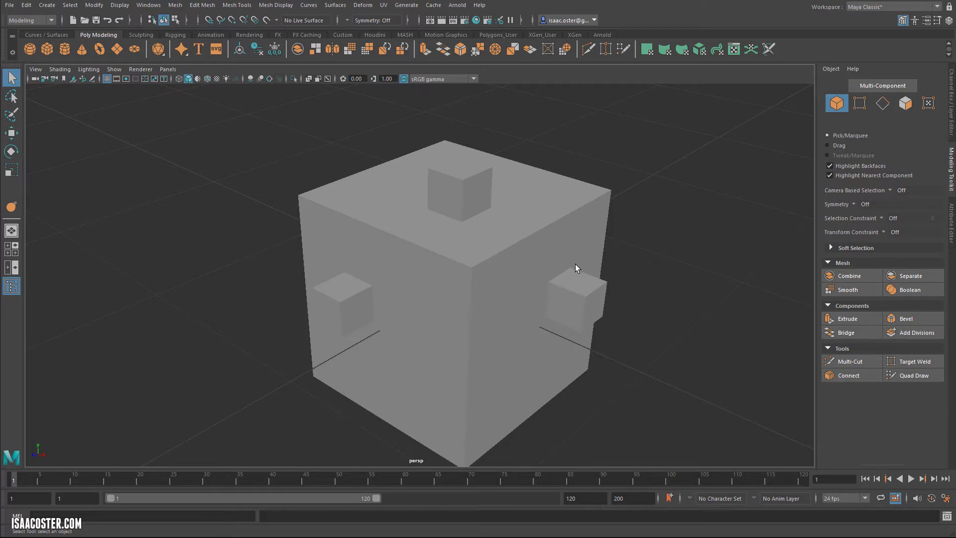
{"action": "left_click_drag", "start_coordinate": [456, 291], "coordinate": [489, 295], "text": "alt"}
{"action": "left_click", "coordinate": [460, 289]}
{"action": "left_click", "coordinate": [272, 278]}
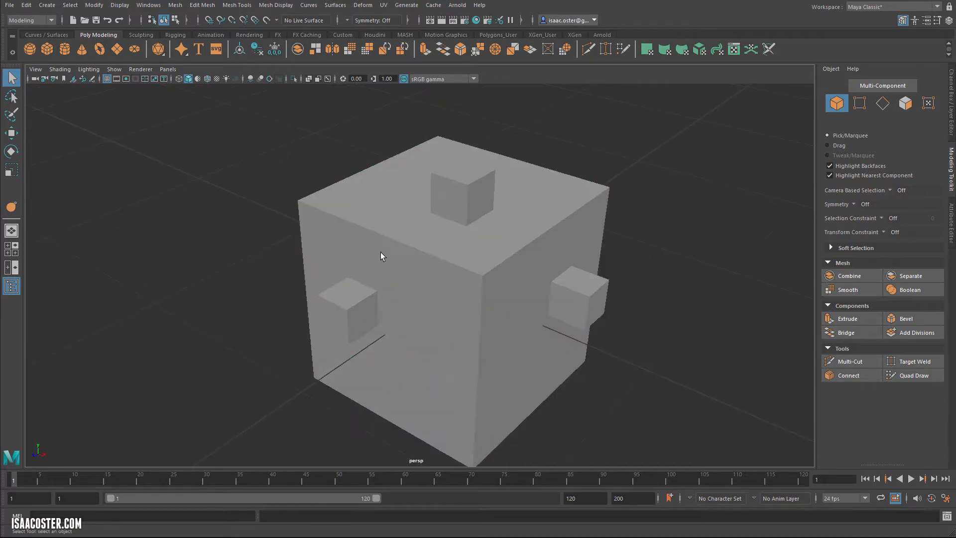
- Select the cube, switch to vertex selection and pick single vertices along its upper front edge
{"action": "left_click", "coordinate": [350, 226]}
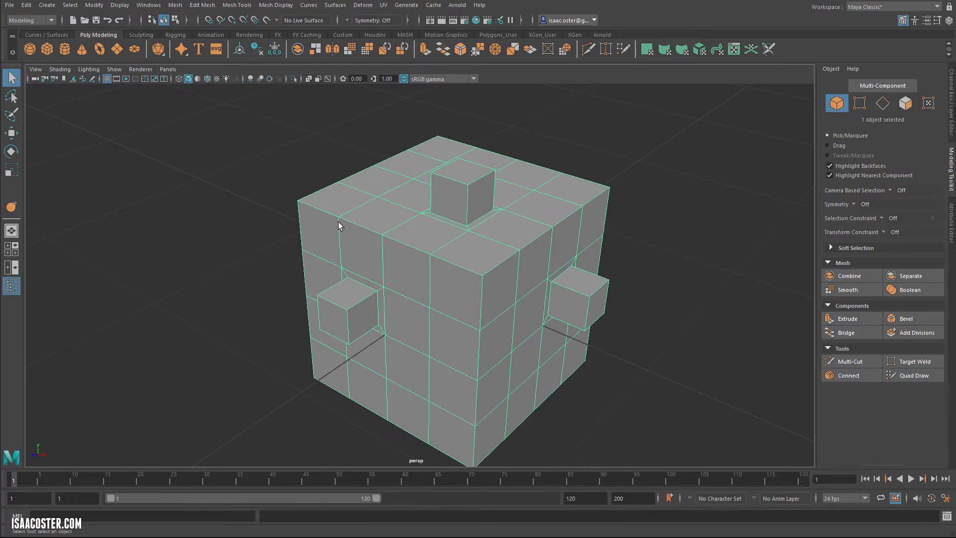
{"action": "right_click_drag", "start_coordinate": [340, 220], "coordinate": [297, 199]}
{"action": "left_click_drag", "start_coordinate": [297, 207], "coordinate": [318, 206]}
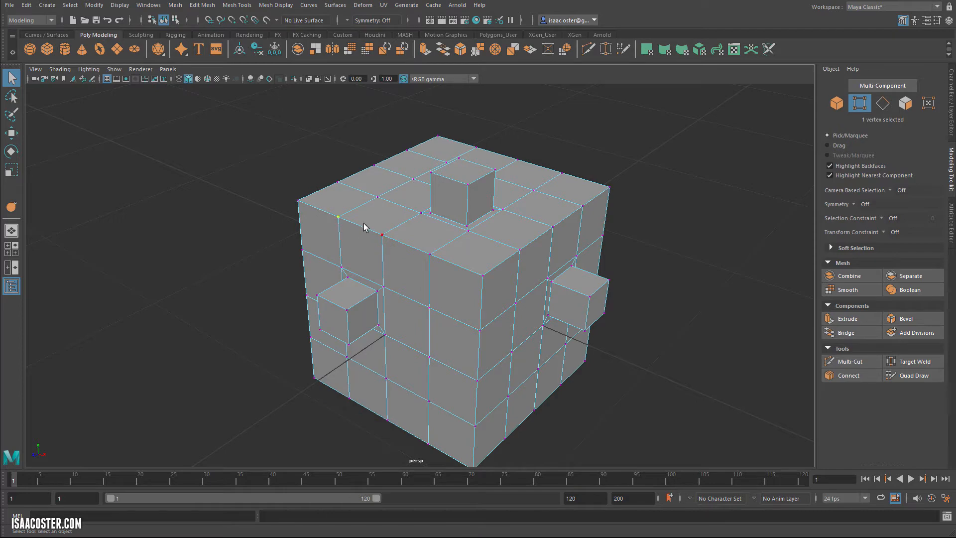
{"action": "left_click", "coordinate": [417, 260]}
{"action": "right_click_drag", "start_coordinate": [289, 209], "coordinate": [394, 222], "text": "alt"}
{"action": "left_click_drag", "start_coordinate": [354, 232], "coordinate": [312, 240]}
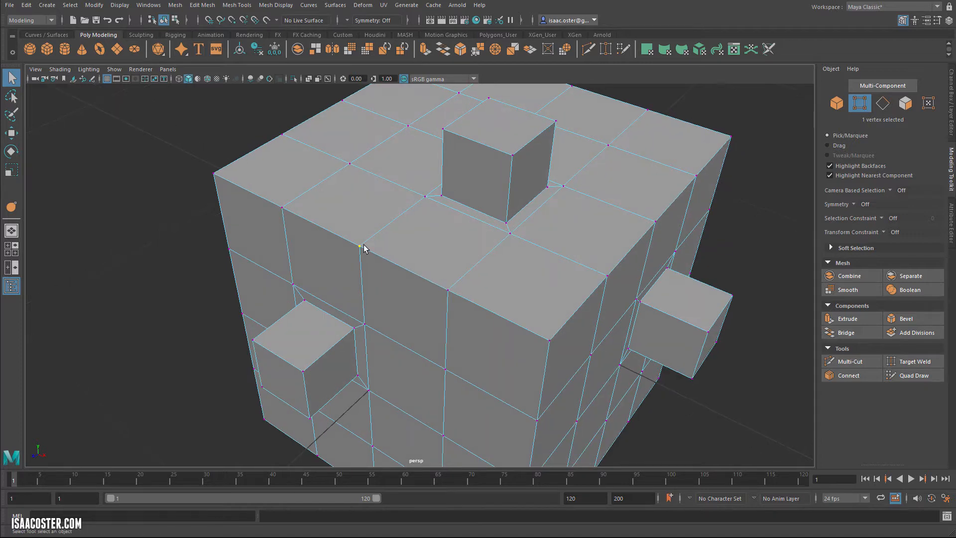
- Return to object selection and display the cube's vertex normals, inspecting them from several sides
{"action": "key", "text": "F8"}
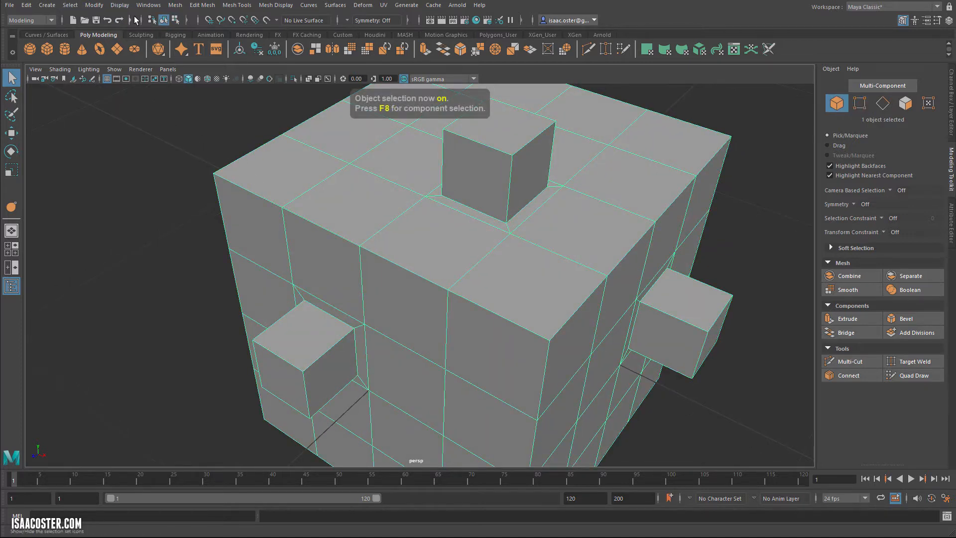
{"action": "left_click", "coordinate": [119, 5]}
{"action": "mouse_move", "coordinate": [160, 132]}
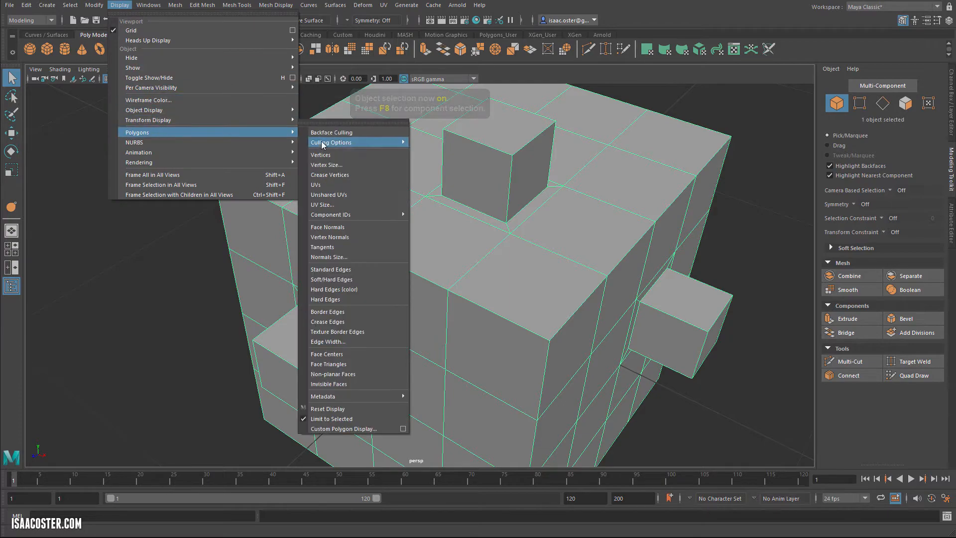
{"action": "left_click", "coordinate": [343, 237]}
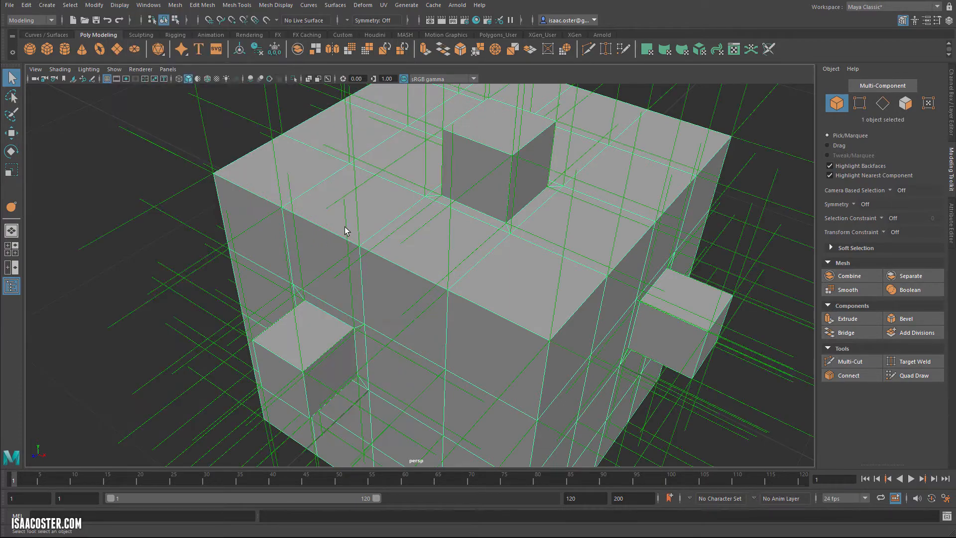
{"action": "left_click_drag", "start_coordinate": [242, 185], "coordinate": [251, 162], "text": "alt"}
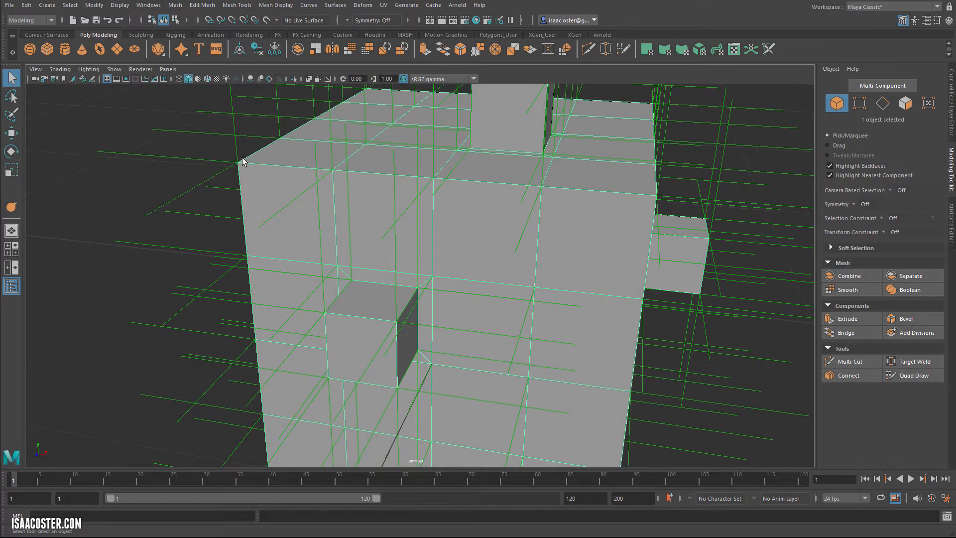
{"action": "left_click_drag", "start_coordinate": [245, 160], "coordinate": [279, 185], "text": "alt"}
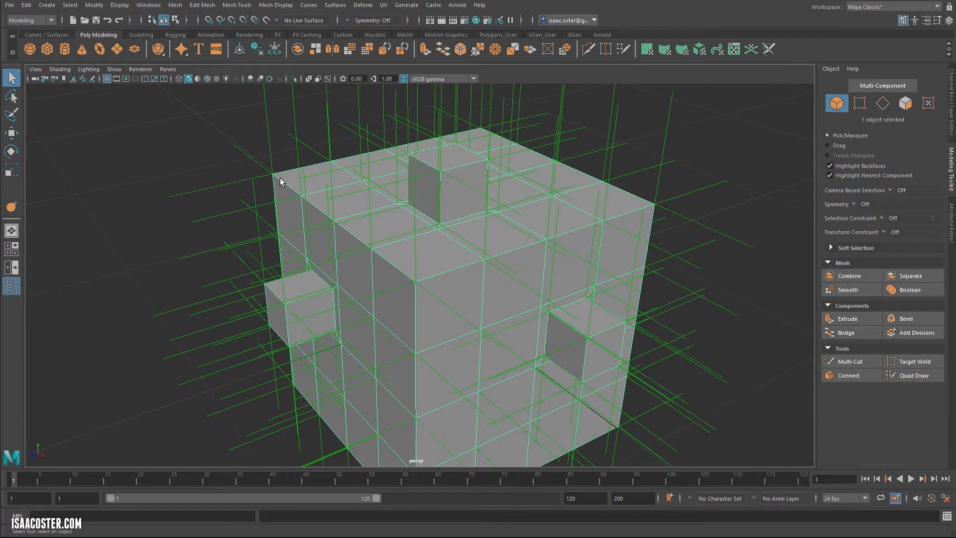
{"action": "left_click_drag", "start_coordinate": [277, 188], "coordinate": [269, 188], "text": "alt"}
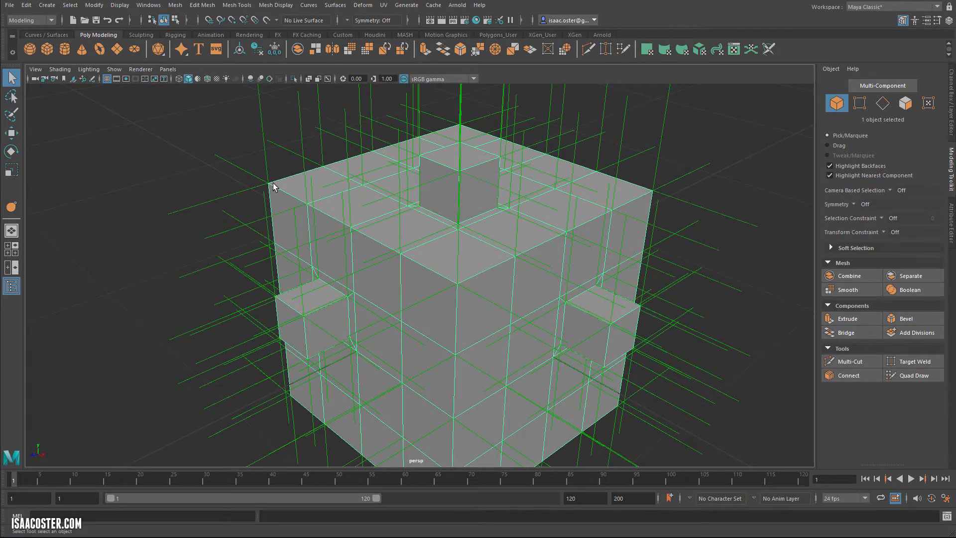
{"action": "mouse_move", "coordinate": [367, 254]}
{"action": "left_mouse_down", "text": "alt"}
{"action": "mouse_move", "coordinate": [363, 241]}
{"action": "mouse_move", "coordinate": [377, 237]}
{"action": "mouse_move", "coordinate": [375, 243]}
{"action": "left_mouse_up", "text": "alt"}
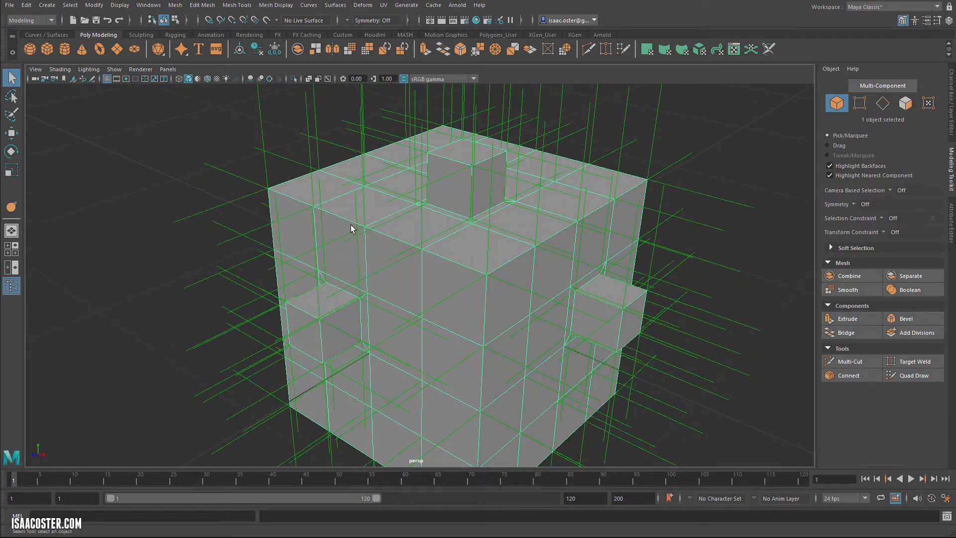
{"action": "left_click_drag", "start_coordinate": [297, 176], "coordinate": [322, 205], "text": "alt"}
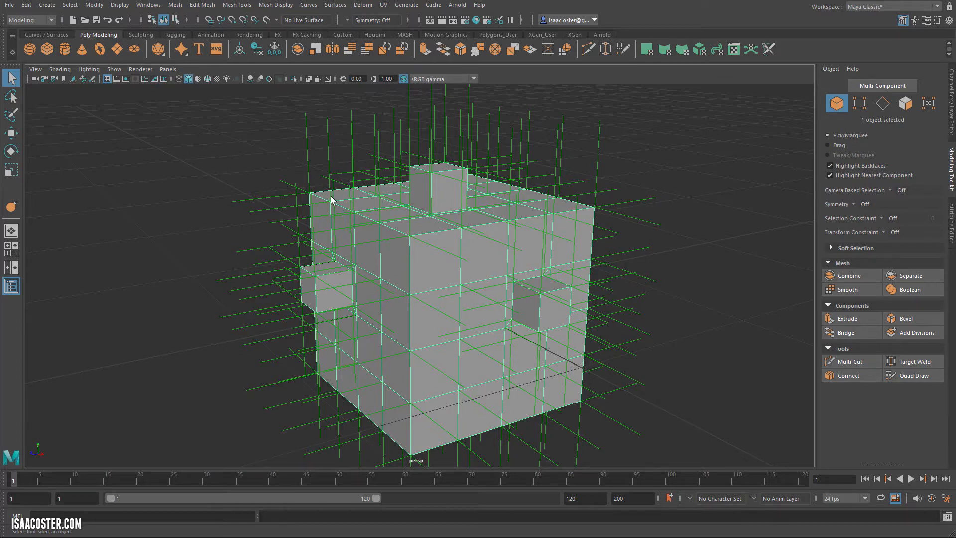
- Tear off the Mesh Display commands as a floating window and place it beside the cube
{"action": "left_click", "coordinate": [280, 7]}
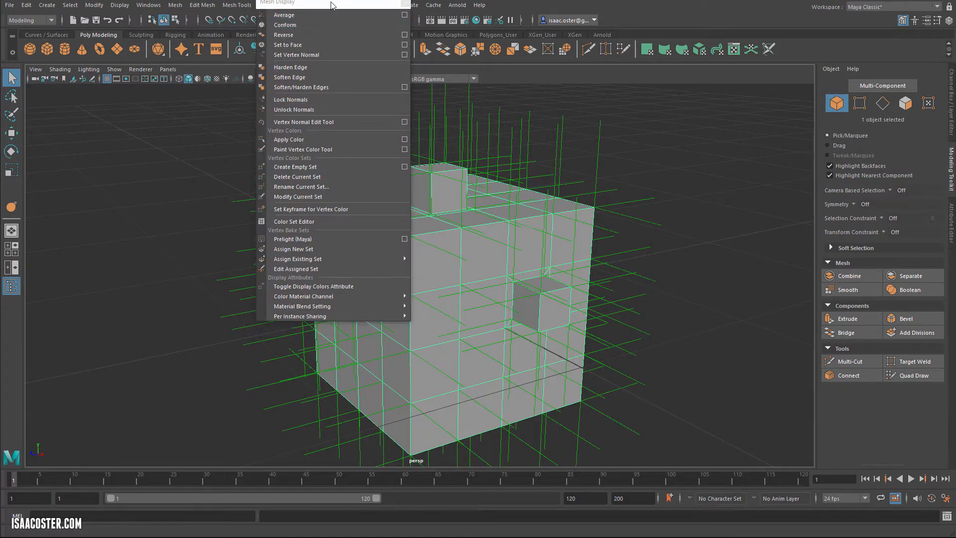
{"action": "left_click", "coordinate": [299, 16]}
{"action": "left_click_drag", "start_coordinate": [131, 127], "coordinate": [112, 105]}
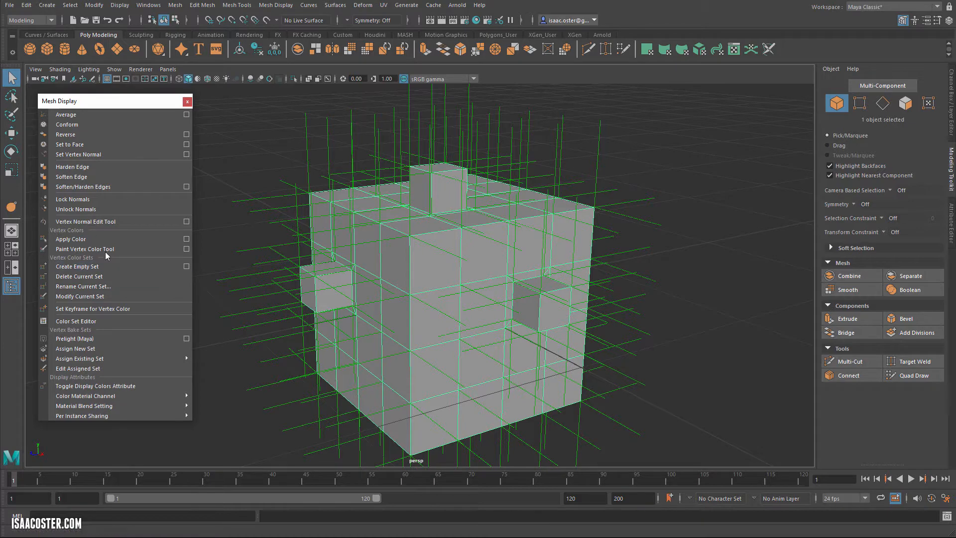
- Soften all of the cube's edges and inspect how its vertex normals point around the corners
{"action": "left_click_drag", "start_coordinate": [244, 227], "coordinate": [264, 234], "text": "alt"}
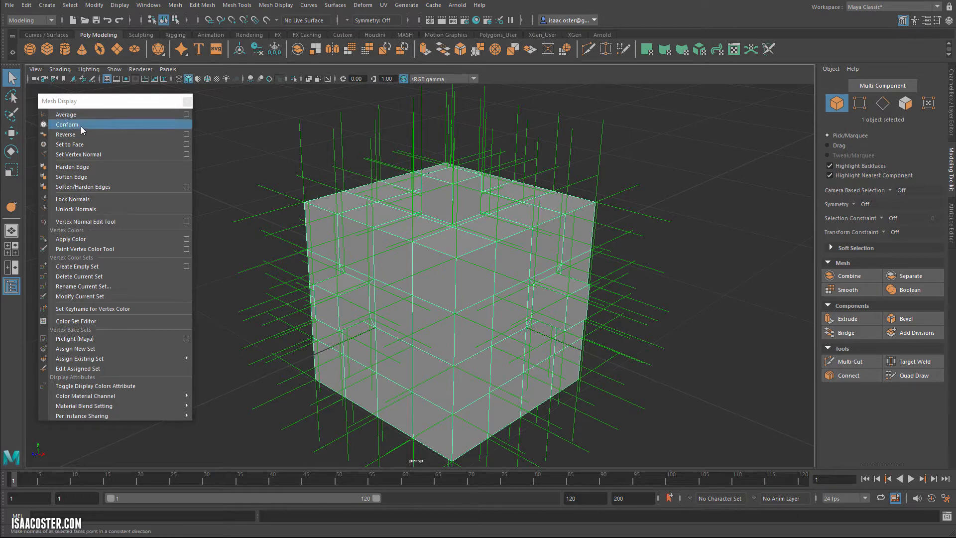
{"action": "left_click", "coordinate": [98, 179]}
{"action": "left_click_drag", "start_coordinate": [289, 257], "coordinate": [501, 255], "text": "alt"}
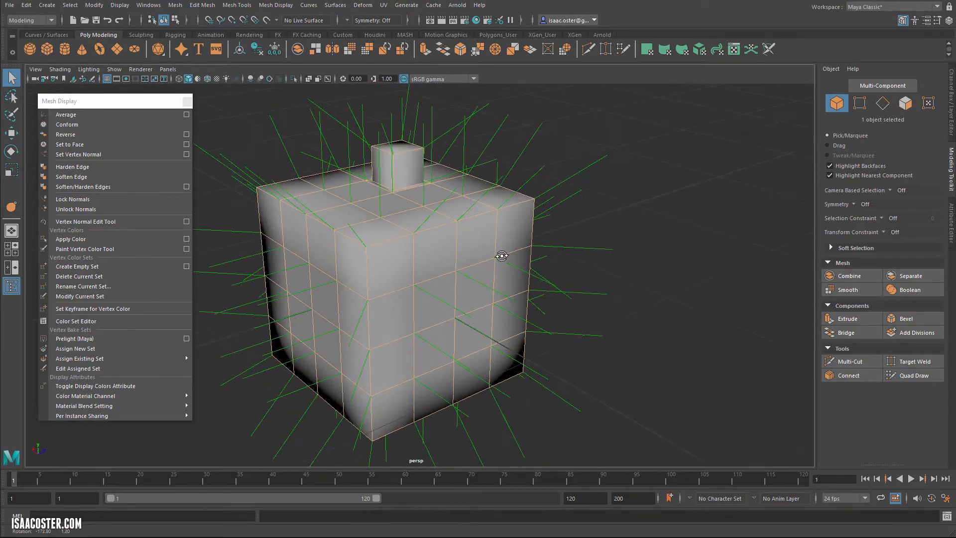
{"action": "left_click_drag", "start_coordinate": [428, 267], "coordinate": [414, 252], "text": "alt"}
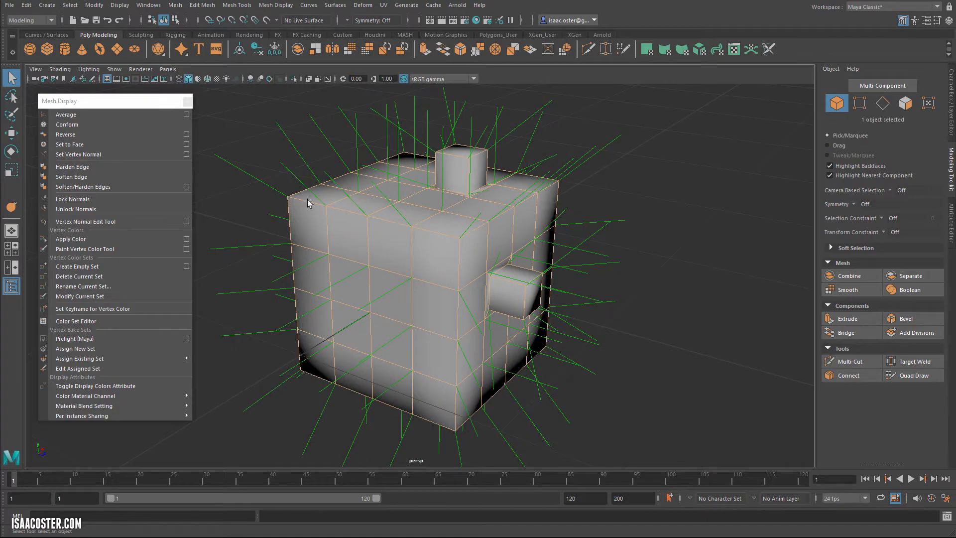
{"action": "middle_click_drag", "start_coordinate": [307, 199], "coordinate": [333, 220], "text": "alt"}
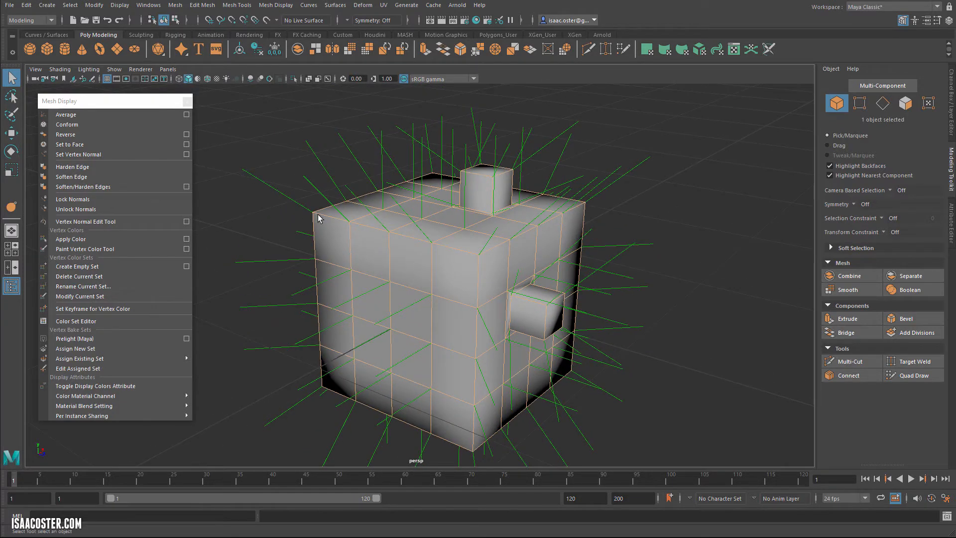
{"action": "mouse_move", "coordinate": [322, 225]}
{"action": "left_mouse_down", "text": "alt"}
{"action": "mouse_move", "coordinate": [261, 239]}
{"action": "mouse_move", "coordinate": [271, 213]}
{"action": "mouse_move", "coordinate": [323, 218]}
{"action": "left_mouse_up", "text": "alt"}
{"action": "left_click_drag", "start_coordinate": [369, 184], "coordinate": [529, 245], "text": "alt"}
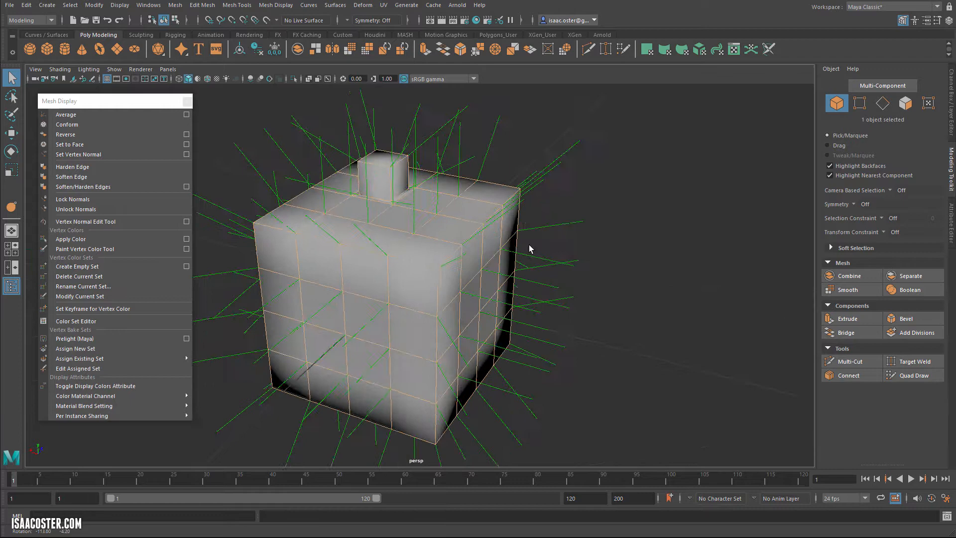
- Deselect the cube, examine its softened shading from several sides, and reselect it
{"action": "left_click", "coordinate": [655, 223]}
{"action": "left_click_drag", "start_coordinate": [621, 273], "coordinate": [544, 262], "text": "alt"}
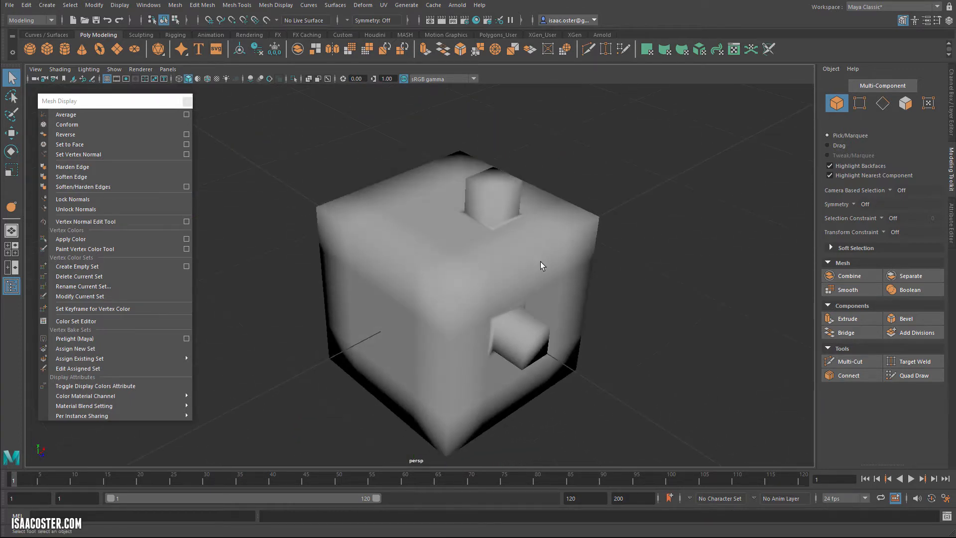
{"action": "left_click_drag", "start_coordinate": [522, 292], "coordinate": [640, 288], "text": "alt"}
{"action": "left_click_drag", "start_coordinate": [420, 276], "coordinate": [628, 302], "text": "alt"}
{"action": "left_click_drag", "start_coordinate": [508, 292], "coordinate": [478, 288], "text": "alt"}
{"action": "left_click", "coordinate": [390, 304]}
{"action": "left_click_drag", "start_coordinate": [391, 303], "coordinate": [486, 291], "text": "alt"}
{"action": "left_click_drag", "start_coordinate": [301, 228], "coordinate": [406, 201], "text": "alt"}
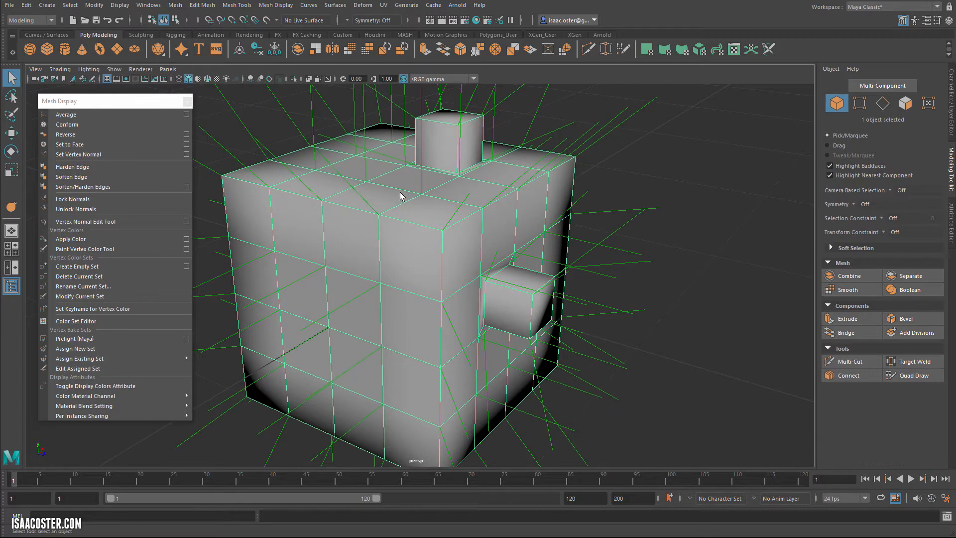
- Harden all of the cube's edges, deselecting and reselecting it to inspect the faceted shading
{"action": "left_click_drag", "start_coordinate": [406, 246], "coordinate": [409, 252], "text": "alt"}
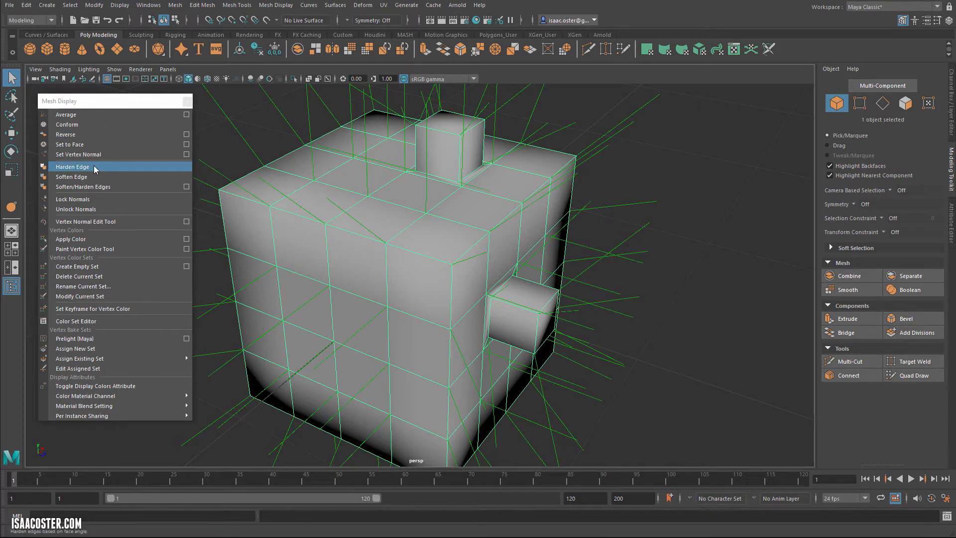
{"action": "left_click", "coordinate": [144, 167]}
{"action": "left_click_drag", "start_coordinate": [329, 298], "coordinate": [300, 286], "text": "alt"}
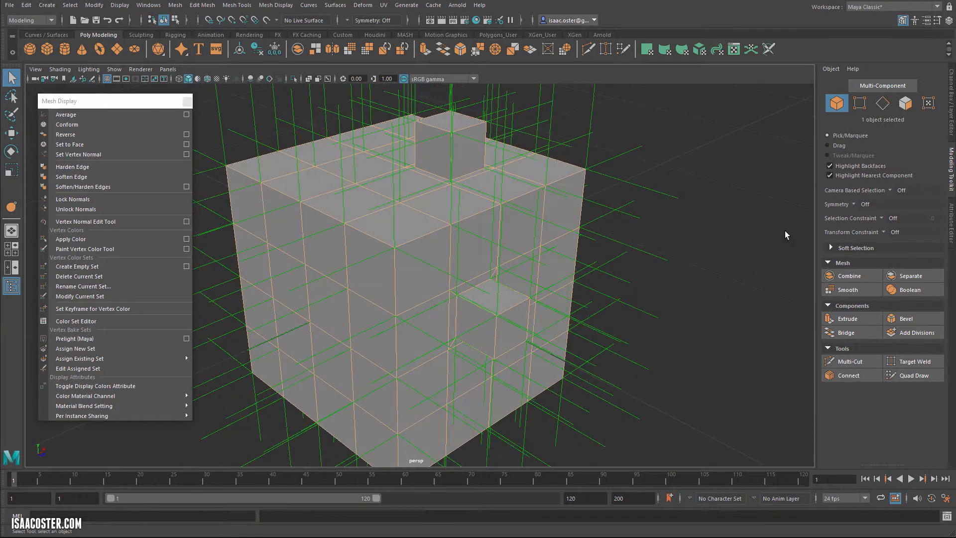
{"action": "left_click", "coordinate": [675, 247]}
{"action": "left_click_drag", "start_coordinate": [675, 248], "coordinate": [512, 235], "text": "alt"}
{"action": "left_click", "coordinate": [320, 255]}
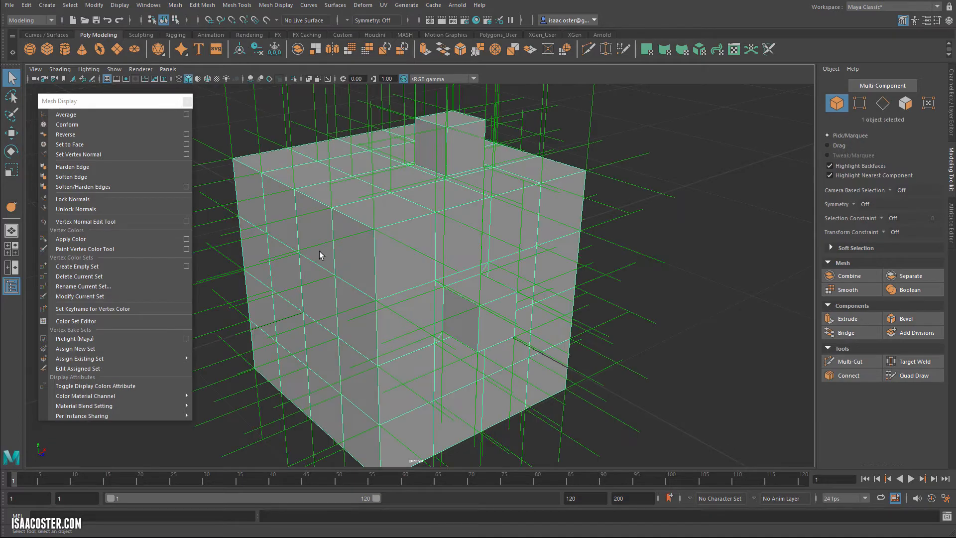
{"action": "mouse_move", "coordinate": [379, 228]}
{"action": "left_mouse_down", "text": "alt"}
{"action": "mouse_move", "coordinate": [352, 230]}
{"action": "mouse_move", "coordinate": [479, 223]}
{"action": "mouse_move", "coordinate": [512, 237]}
{"action": "mouse_move", "coordinate": [401, 243]}
{"action": "mouse_move", "coordinate": [452, 210]}
{"action": "mouse_move", "coordinate": [343, 204]}
{"action": "mouse_move", "coordinate": [390, 213]}
{"action": "left_mouse_up", "text": "alt"}
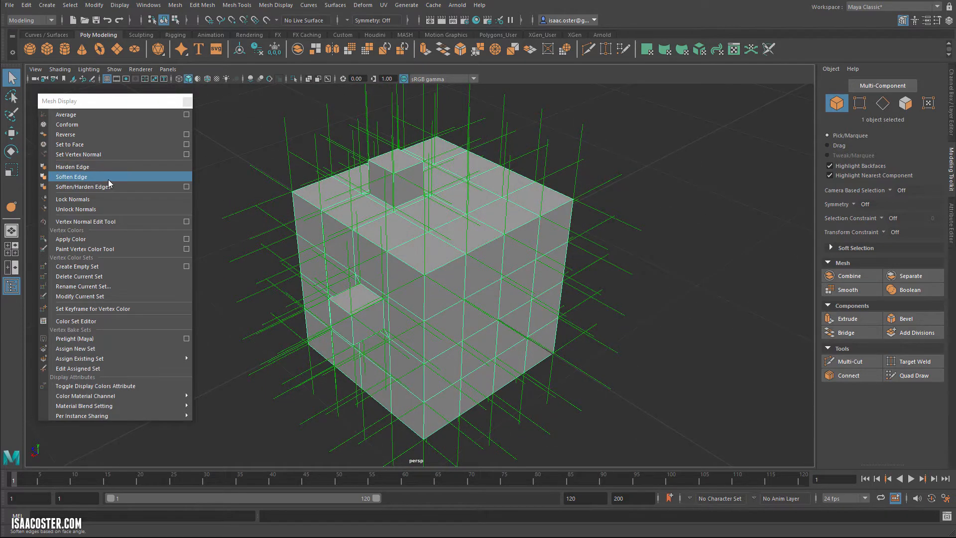
- Apply Soften/Harden Edges to the whole cube with a 30-degree angle
{"action": "scroll", "coordinate": [382, 212], "scroll_direction": "up", "scroll_amount": 4}
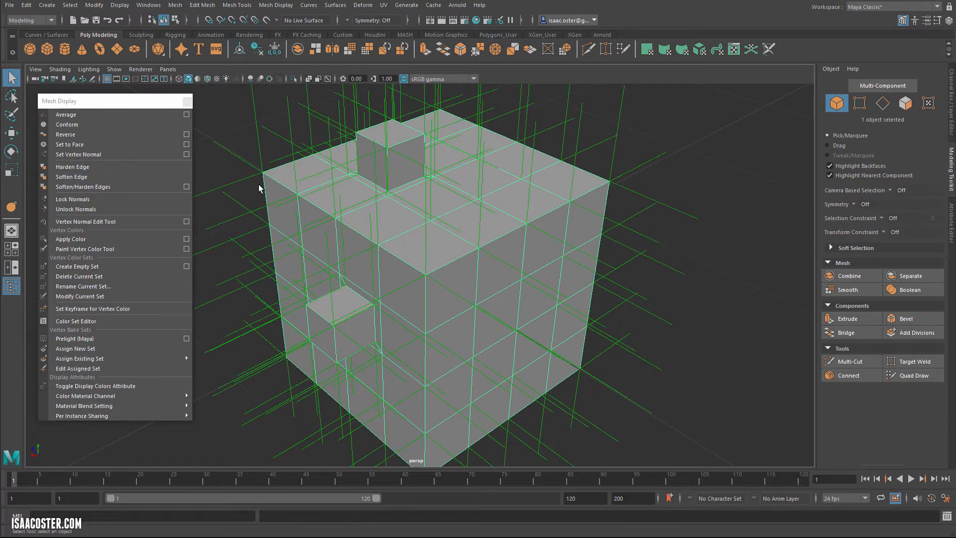
{"action": "mouse_move", "coordinate": [318, 199]}
{"action": "left_mouse_down", "text": "alt"}
{"action": "mouse_move", "coordinate": [352, 179]}
{"action": "mouse_move", "coordinate": [348, 193]}
{"action": "mouse_move", "coordinate": [324, 199]}
{"action": "mouse_move", "coordinate": [333, 195]}
{"action": "left_mouse_up", "text": "alt"}
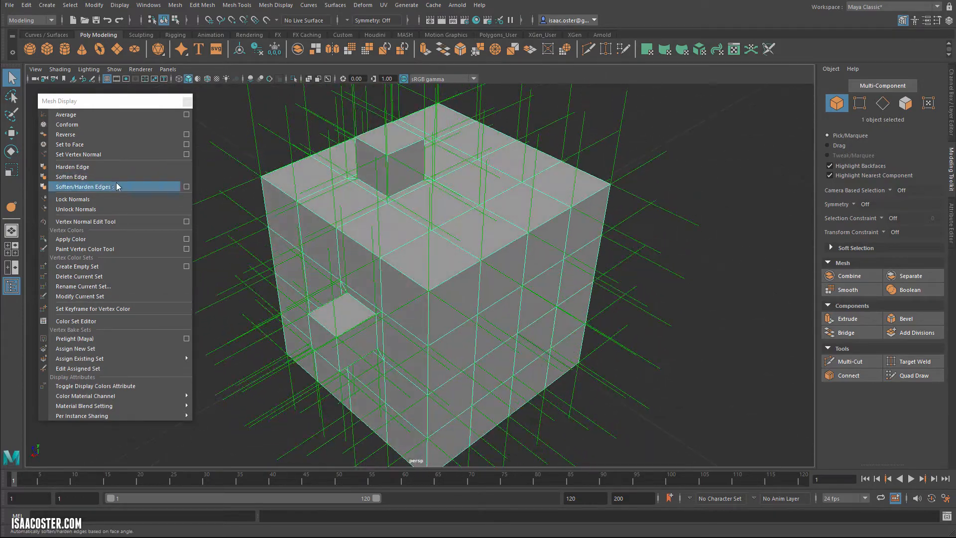
{"action": "middle_click_drag", "start_coordinate": [352, 228], "coordinate": [375, 250], "text": "alt"}
{"action": "left_click_drag", "start_coordinate": [375, 251], "coordinate": [383, 250], "text": "alt"}
{"action": "right_click_drag", "start_coordinate": [384, 250], "coordinate": [432, 263], "text": "alt"}
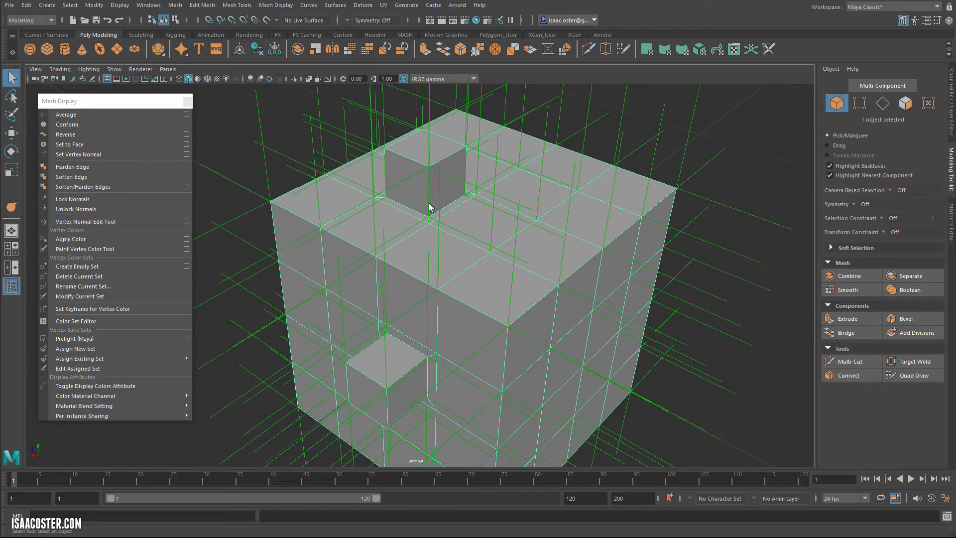
{"action": "left_click_drag", "start_coordinate": [467, 264], "coordinate": [405, 226], "text": "alt"}
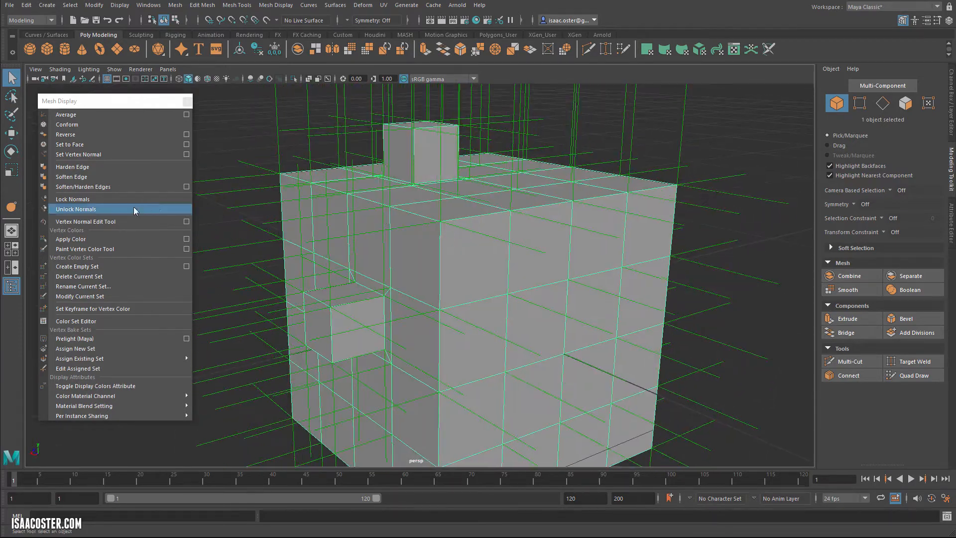
{"action": "left_click", "coordinate": [122, 187]}
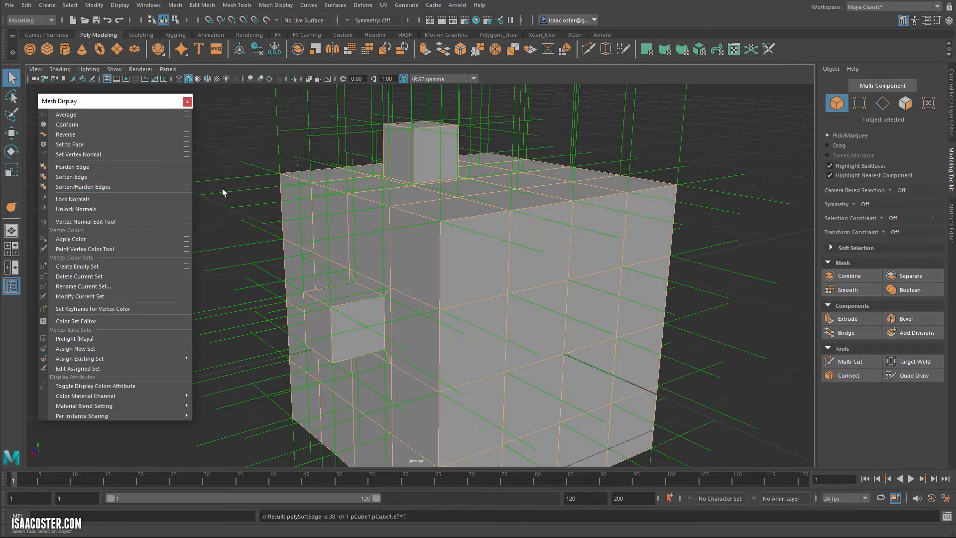
- Set the cube's vertex normals to their face normals with Set to Face
{"action": "left_click_drag", "start_coordinate": [223, 192], "coordinate": [264, 235], "text": "alt"}
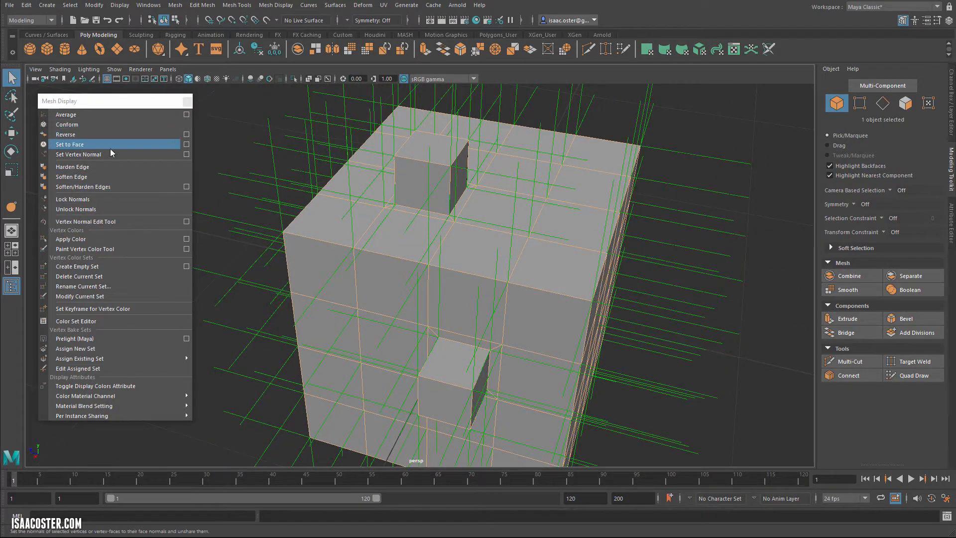
{"action": "left_click_drag", "start_coordinate": [465, 245], "coordinate": [461, 212], "text": "alt"}
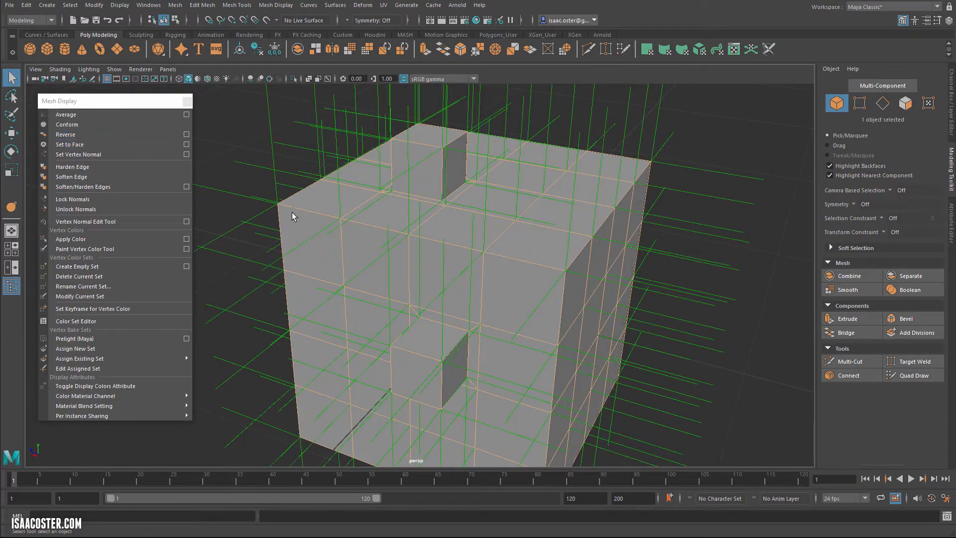
{"action": "left_click_drag", "start_coordinate": [283, 205], "coordinate": [292, 209], "text": "alt"}
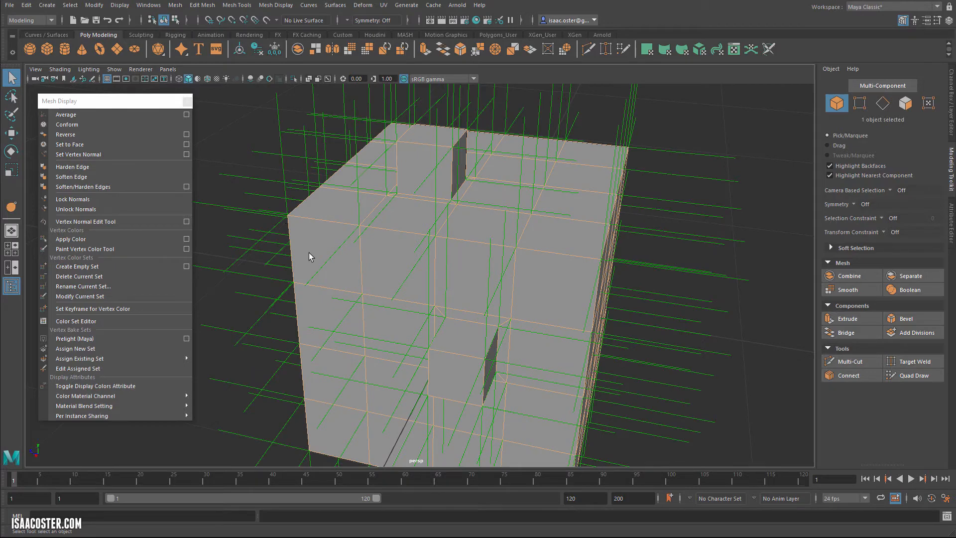
{"action": "left_click_drag", "start_coordinate": [309, 252], "coordinate": [287, 229], "text": "alt"}
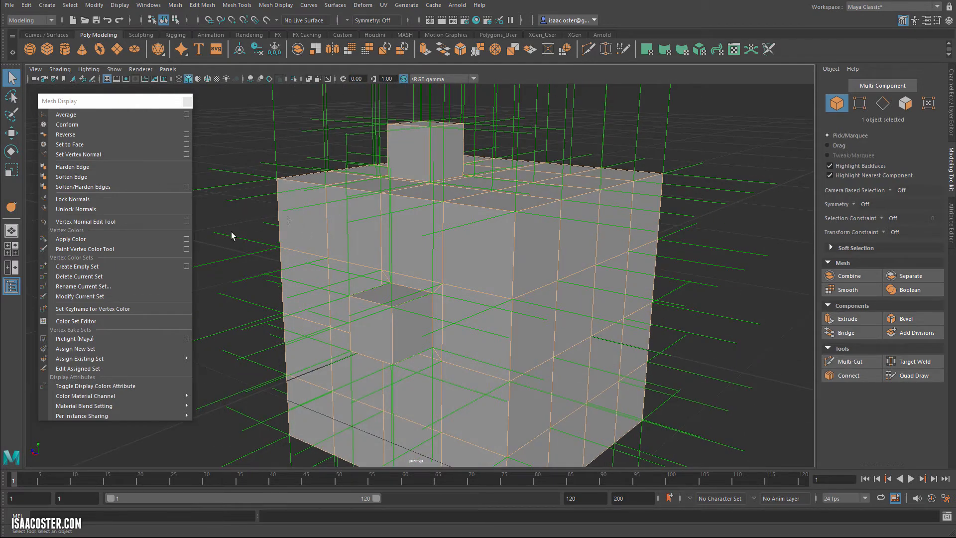
{"action": "left_click", "coordinate": [99, 146]}
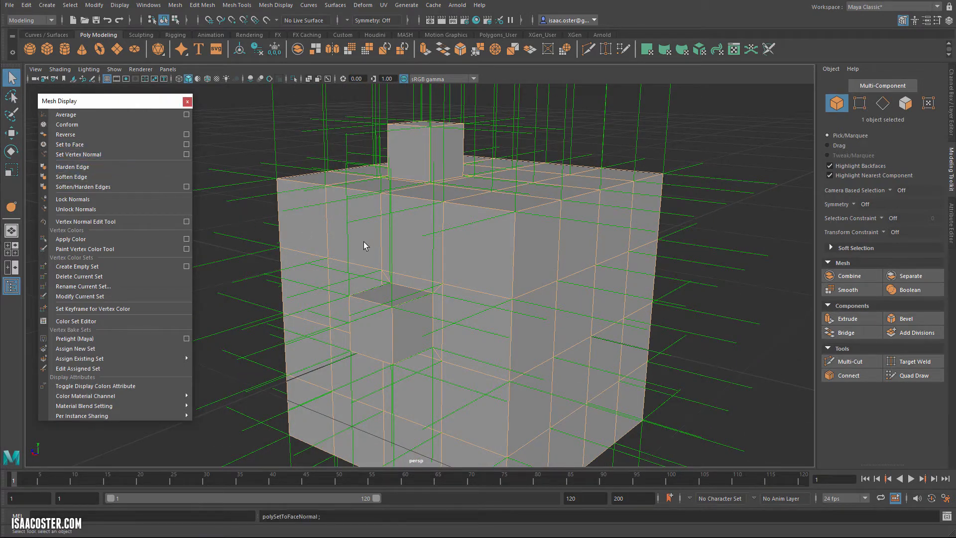
- Inspect the low-poly dragon model from several sides and hide the viewport grid
{"action": "left_click_drag", "start_coordinate": [387, 284], "coordinate": [532, 316], "text": "alt"}
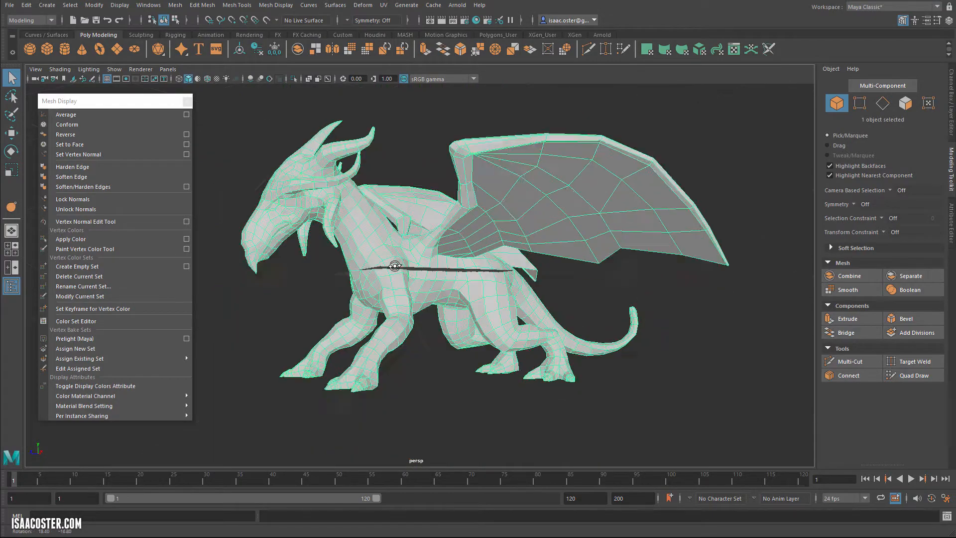
{"action": "left_click_drag", "start_coordinate": [448, 269], "coordinate": [557, 286], "text": "alt"}
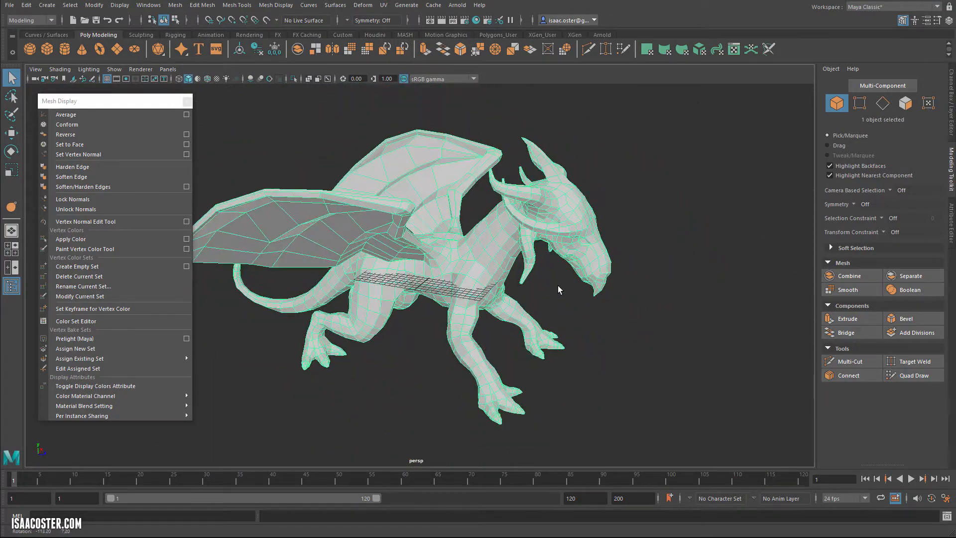
{"action": "right_click_drag", "start_coordinate": [557, 285], "coordinate": [649, 318], "text": "alt"}
{"action": "left_click", "coordinate": [115, 8]}
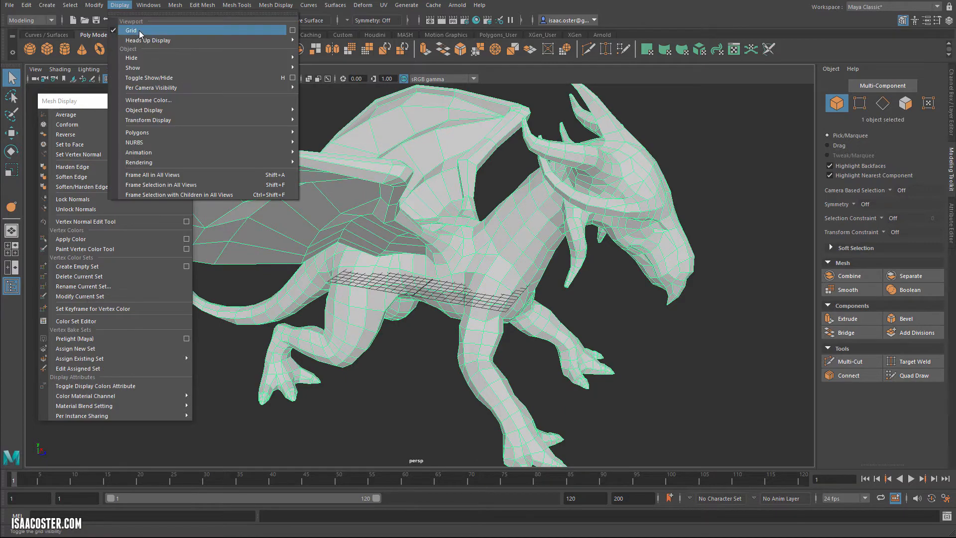
{"action": "left_click", "coordinate": [140, 31]}
{"action": "left_click_drag", "start_coordinate": [412, 272], "coordinate": [294, 264], "text": "alt"}
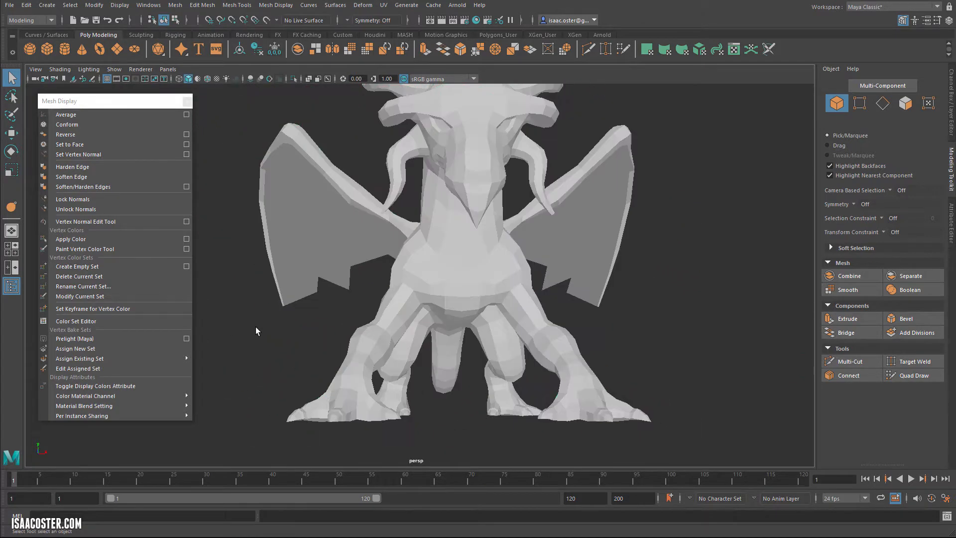
- Soften all of the dragon's edges and inspect the smooth shading with the model deselected
{"action": "left_click_drag", "start_coordinate": [257, 331], "coordinate": [227, 335], "text": "alt"}
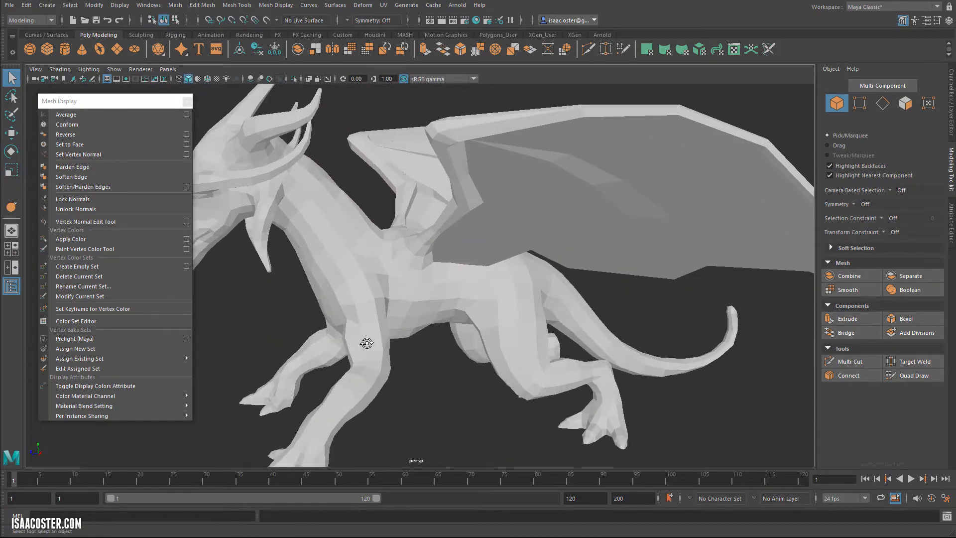
{"action": "left_click_drag", "start_coordinate": [367, 343], "coordinate": [438, 279], "text": "alt"}
{"action": "left_click", "coordinate": [522, 297]}
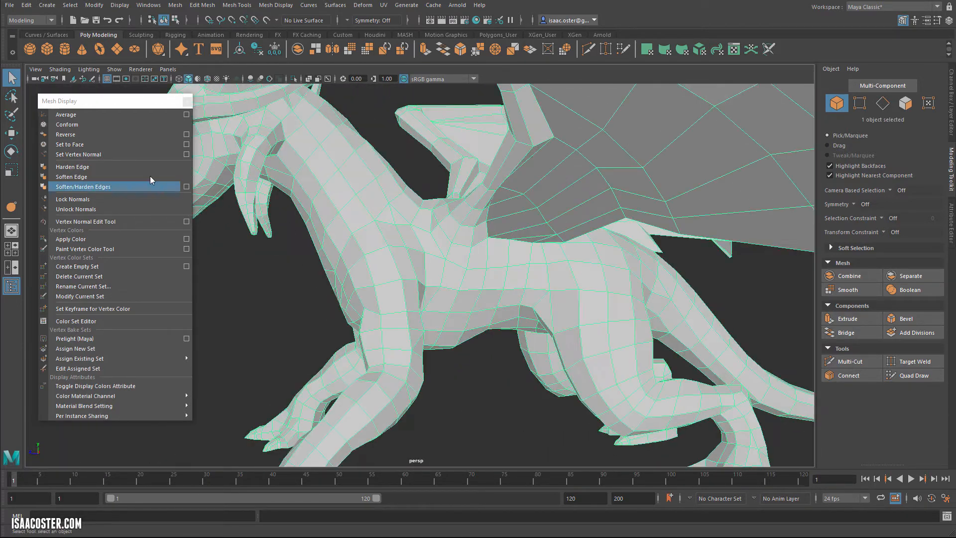
{"action": "left_click", "coordinate": [92, 177]}
{"action": "left_click", "coordinate": [252, 292]}
{"action": "left_click_drag", "start_coordinate": [241, 313], "coordinate": [401, 288], "text": "alt"}
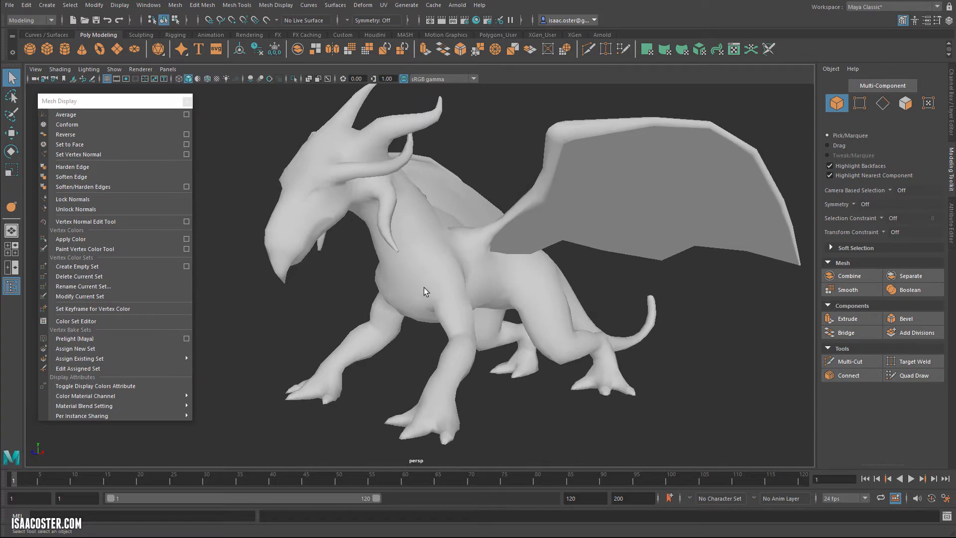
- Turn on the Poly Count heads-up display for the dragon and move the floating Mesh Display window clear of the statistics
{"action": "left_click", "coordinate": [422, 280]}
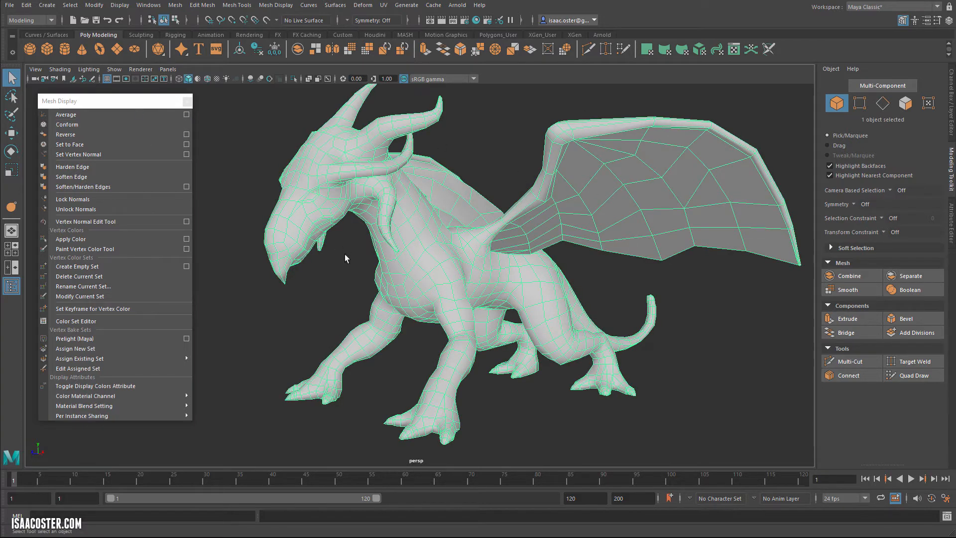
{"action": "left_click_drag", "start_coordinate": [346, 258], "coordinate": [368, 258], "text": "alt"}
{"action": "left_click", "coordinate": [119, 5]}
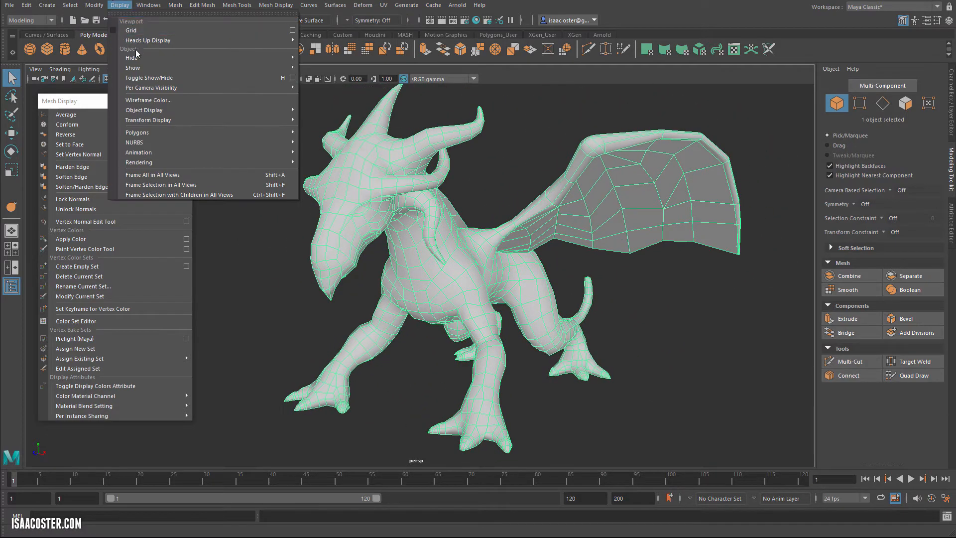
{"action": "mouse_move", "coordinate": [229, 44]}
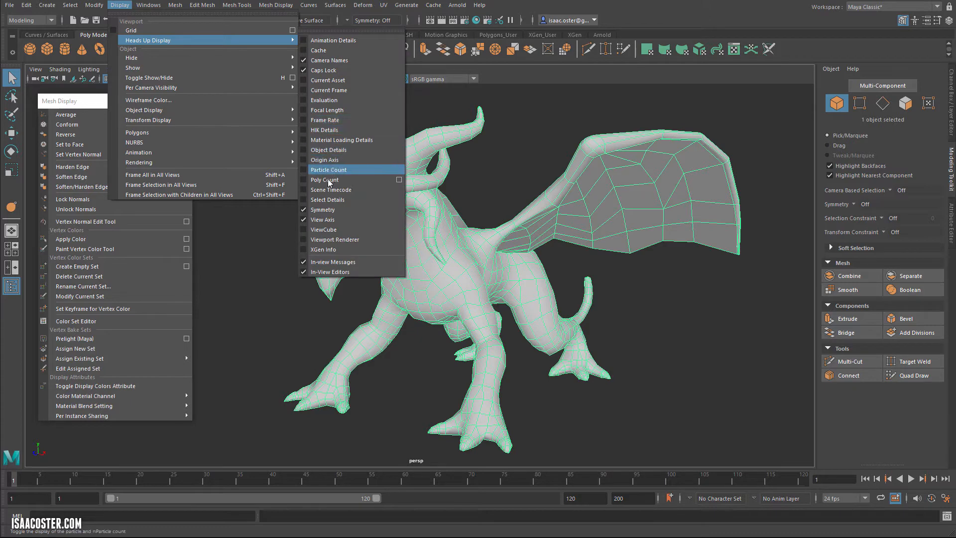
{"action": "left_click", "coordinate": [318, 179]}
{"action": "left_click_drag", "start_coordinate": [58, 95], "coordinate": [52, 124]}
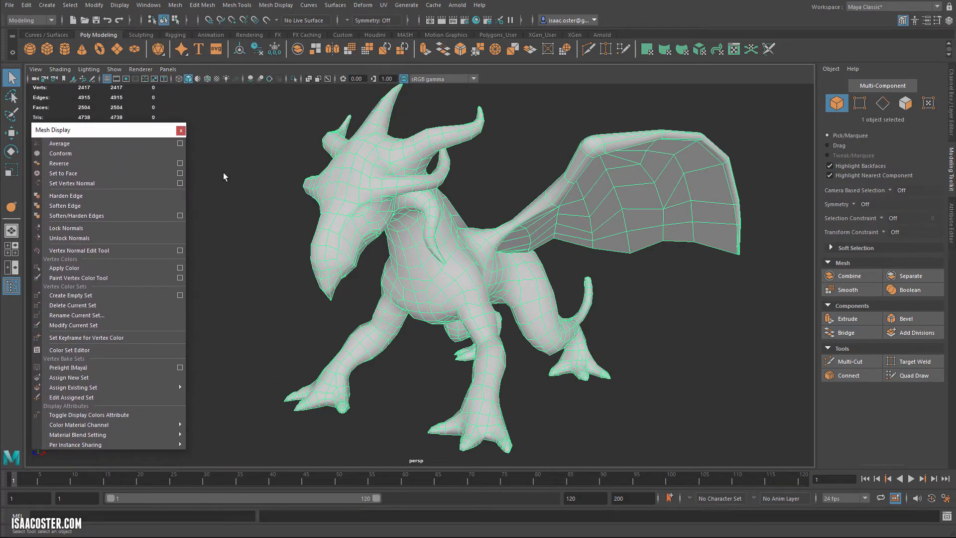
{"action": "mouse_move", "coordinate": [279, 294]}
{"action": "left_mouse_down", "text": "alt"}
{"action": "mouse_move", "coordinate": [264, 274]}
{"action": "mouse_move", "coordinate": [268, 285]}
{"action": "left_mouse_up", "text": "alt"}
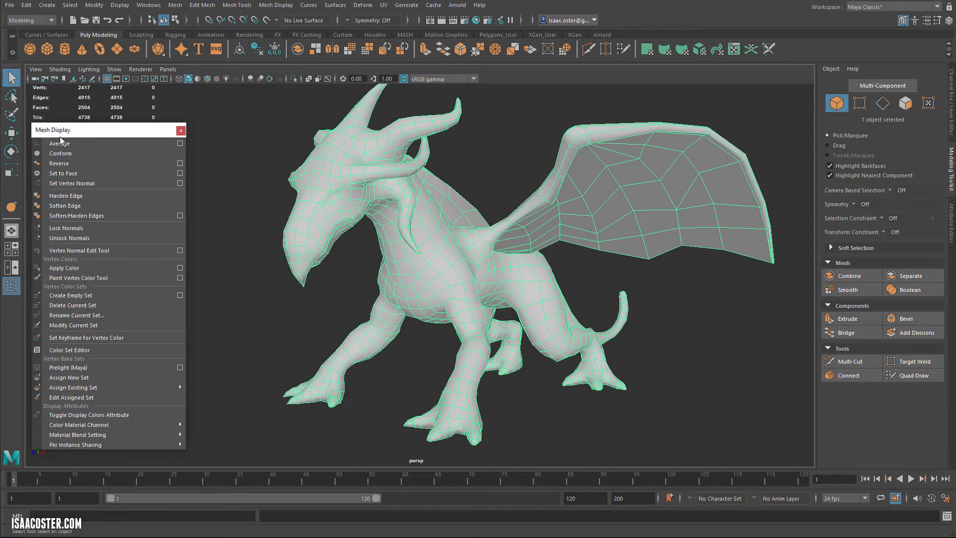
{"action": "left_click_drag", "start_coordinate": [60, 138], "coordinate": [83, 143]}
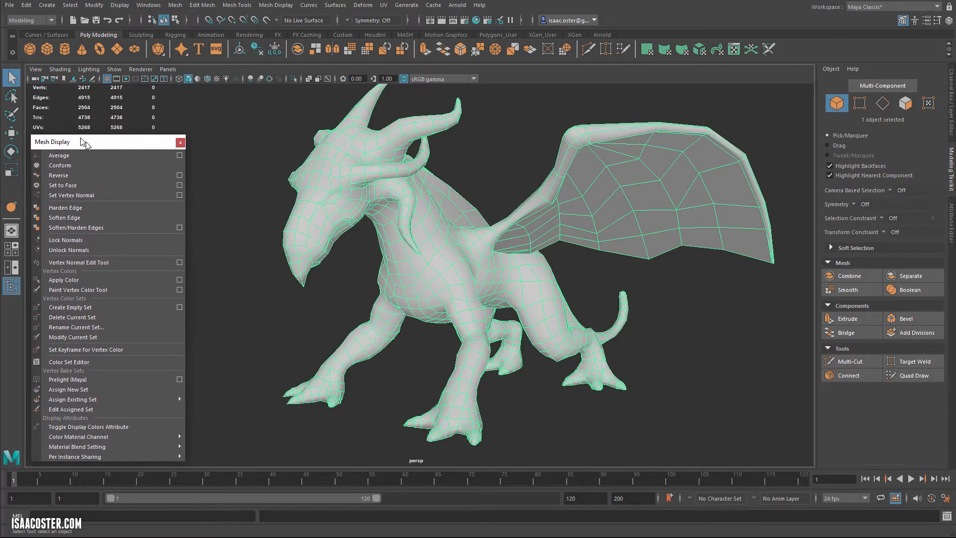
{"action": "left_click_drag", "start_coordinate": [276, 241], "coordinate": [389, 275], "text": "alt"}
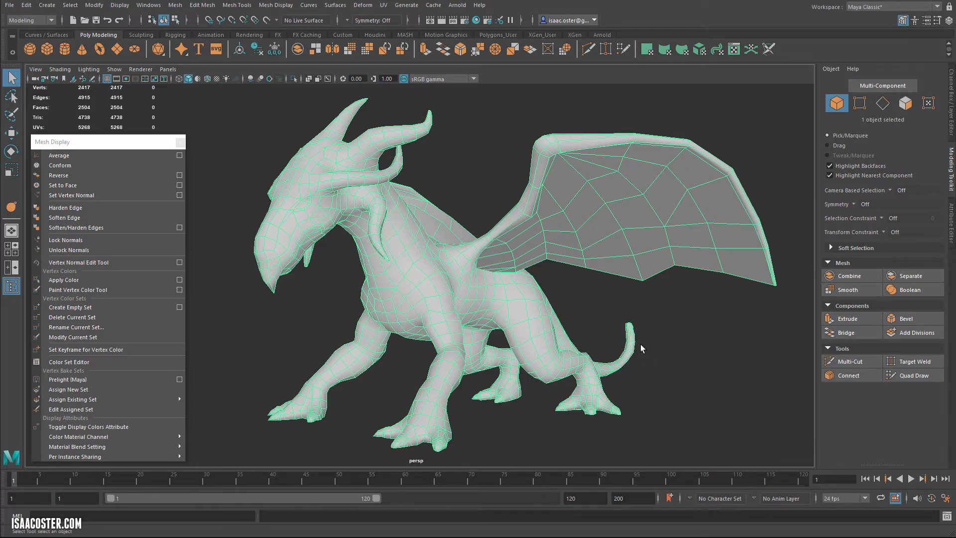
{"action": "left_click_drag", "start_coordinate": [565, 345], "coordinate": [361, 306], "text": "alt"}
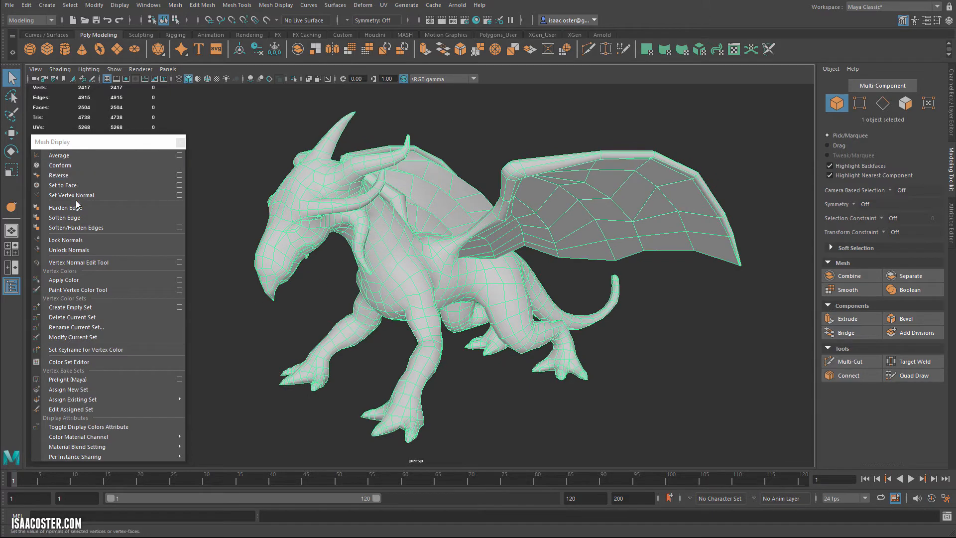
- Reverse the dragon's normals, inspect the inverted shading, and reverse them back
{"action": "left_click", "coordinate": [65, 176]}
{"action": "left_click", "coordinate": [231, 318]}
{"action": "left_click_drag", "start_coordinate": [231, 319], "coordinate": [257, 337], "text": "alt"}
{"action": "left_click_drag", "start_coordinate": [319, 281], "coordinate": [319, 314], "text": "alt"}
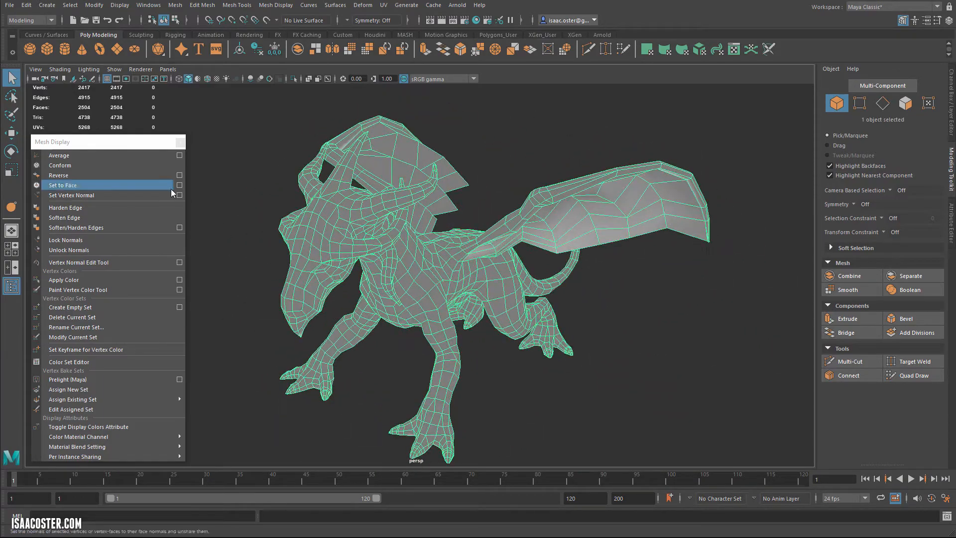
{"action": "left_click", "coordinate": [248, 220]}
{"action": "left_click_drag", "start_coordinate": [239, 247], "coordinate": [251, 244], "text": "alt"}
{"action": "left_click", "coordinate": [251, 244]}
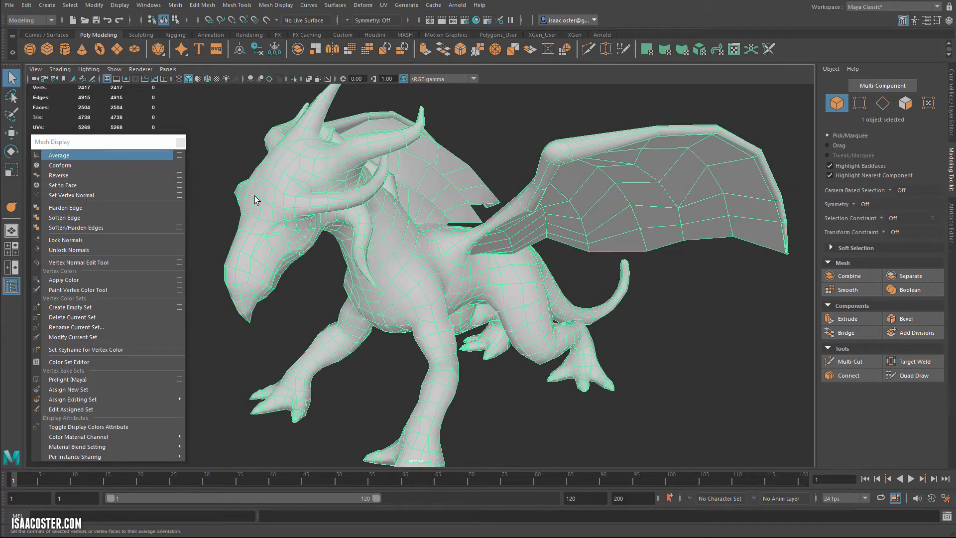
- Display the vertex normals on the dragon and inspect them around its chest and shoulder
{"action": "left_click", "coordinate": [119, 5]}
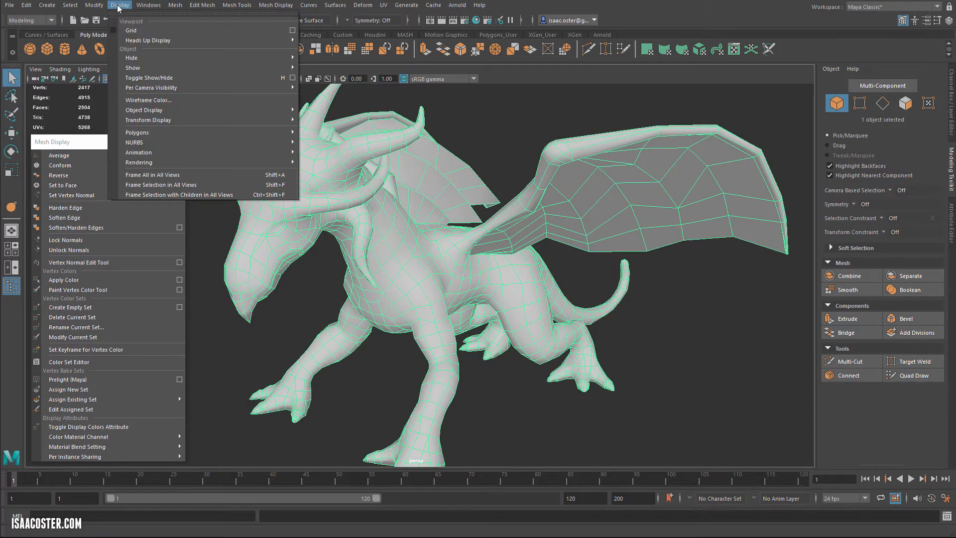
{"action": "mouse_move", "coordinate": [259, 133]}
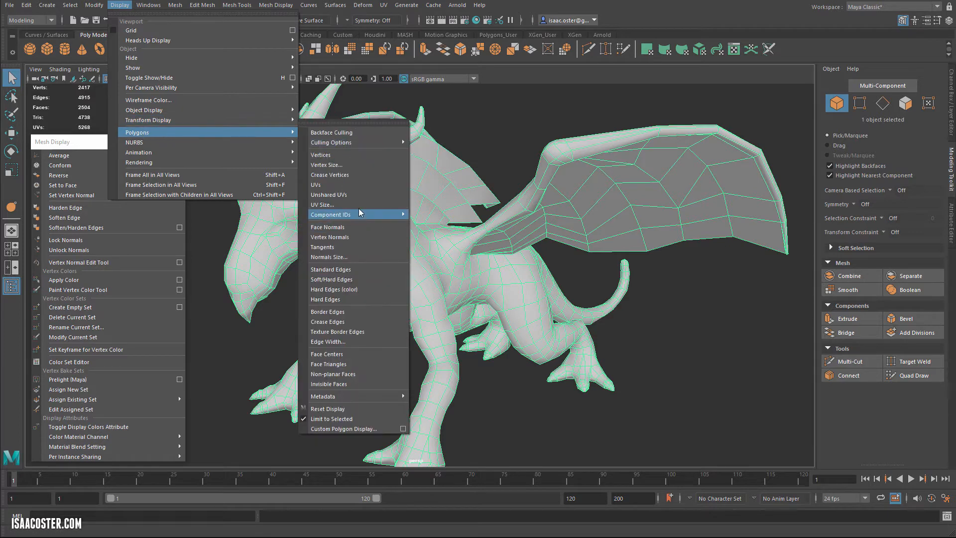
{"action": "left_click", "coordinate": [346, 239]}
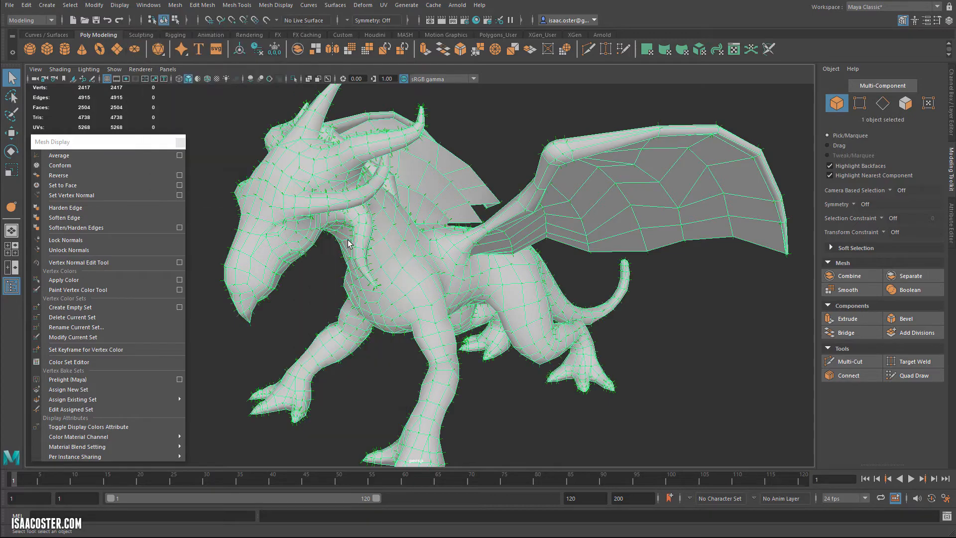
{"action": "mouse_move", "coordinate": [284, 242]}
{"action": "left_mouse_down", "text": "alt"}
{"action": "mouse_move", "coordinate": [274, 233]}
{"action": "mouse_move", "coordinate": [295, 233]}
{"action": "left_mouse_up", "text": "alt"}
{"action": "right_click_drag", "start_coordinate": [388, 251], "coordinate": [459, 273], "text": "alt"}
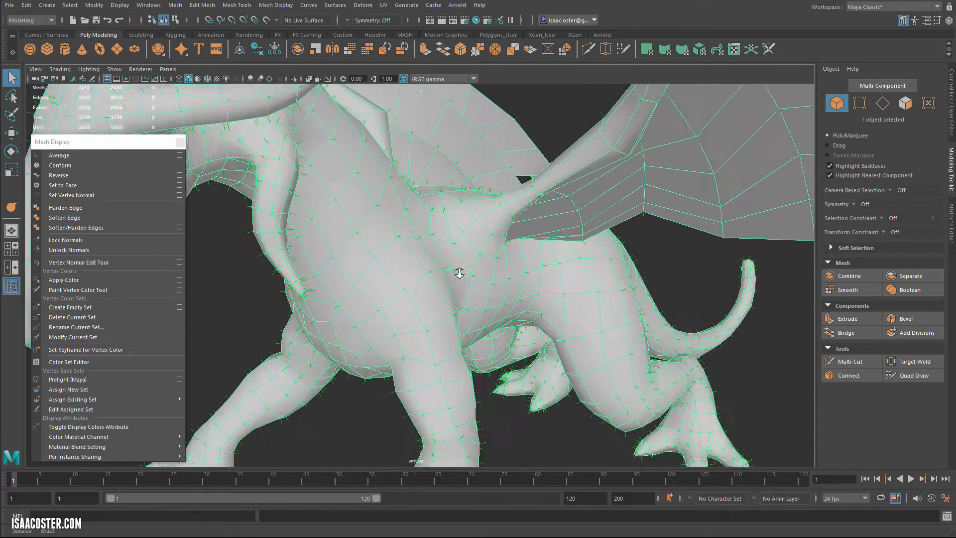
{"action": "mouse_move", "coordinate": [440, 255]}
{"action": "left_mouse_down", "text": "alt"}
{"action": "mouse_move", "coordinate": [417, 252]}
{"action": "mouse_move", "coordinate": [438, 251]}
{"action": "left_mouse_up", "text": "alt"}
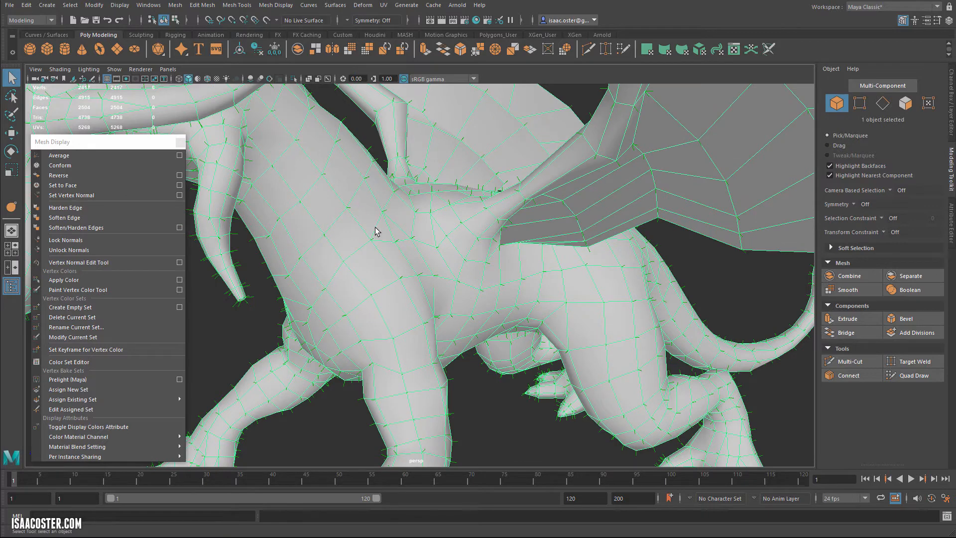
- Set the dragon's Scale X, Y and Z to 0.1 and frame it in shaded display
{"action": "key", "text": "f"}
{"action": "key", "text": "r"}
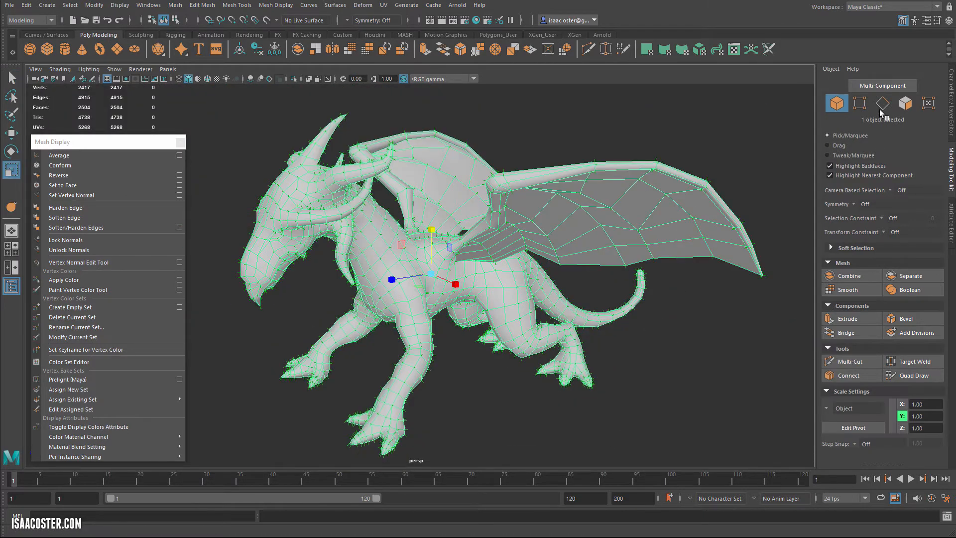
{"action": "left_click", "coordinate": [947, 102]}
{"action": "left_click_drag", "start_coordinate": [922, 145], "coordinate": [927, 159]}
{"action": "type", "text": "0.1"}
{"action": "key", "text": "Return"}
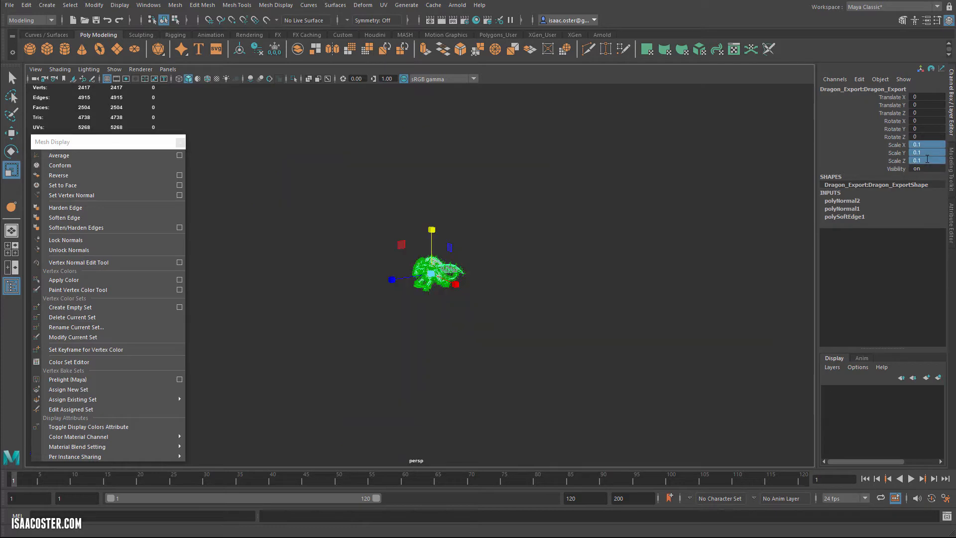
{"action": "key", "text": "f"}
{"action": "right_click_drag", "start_coordinate": [450, 250], "coordinate": [597, 224], "text": "alt"}
{"action": "key", "text": "5"}
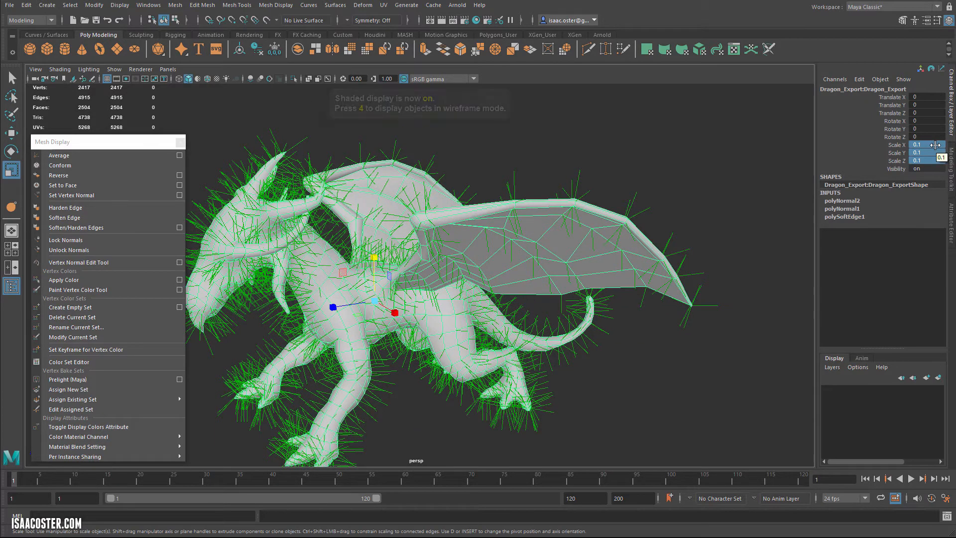
- Set the dragon's Scale X, Y and Z to 0.5
{"action": "left_click_drag", "start_coordinate": [926, 146], "coordinate": [927, 160]}
{"action": "type", "text": "0.5"}
{"action": "key", "text": "Return"}
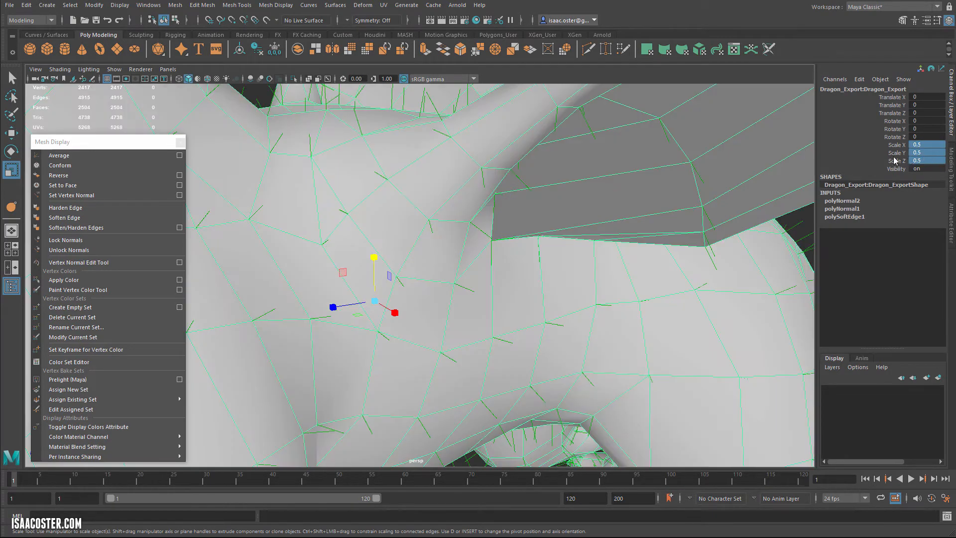
- Set the dragon's Scale X, Y and Z to 0.25 and inspect the vertex normals along its neck
{"action": "right_click_drag", "start_coordinate": [721, 203], "coordinate": [909, 160], "text": "alt"}
{"action": "left_click_drag", "start_coordinate": [932, 148], "coordinate": [929, 158]}
{"action": "type", "text": ".25"}
{"action": "key", "text": "Return"}
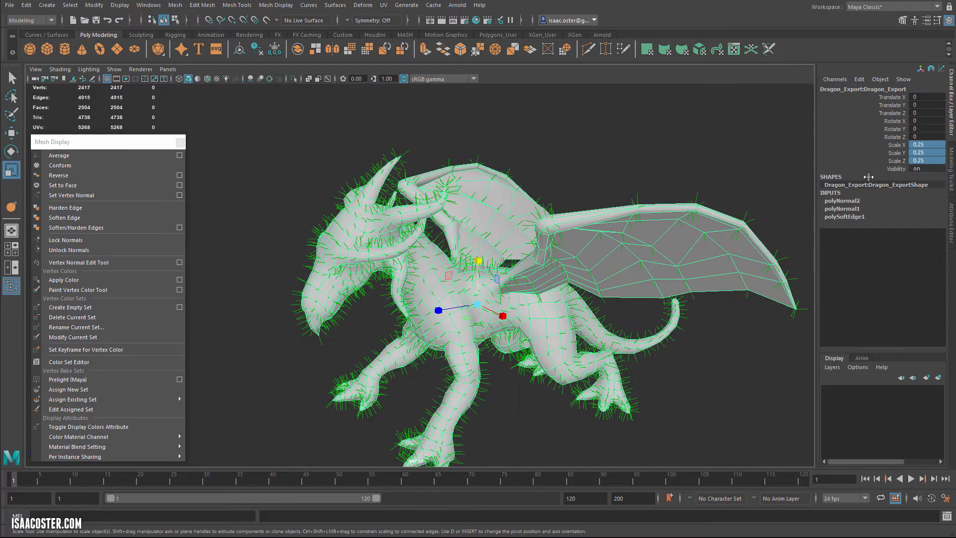
{"action": "right_click_drag", "start_coordinate": [413, 244], "coordinate": [847, 274], "text": "alt"}
{"action": "left_click_drag", "start_coordinate": [469, 235], "coordinate": [396, 214], "text": "alt"}
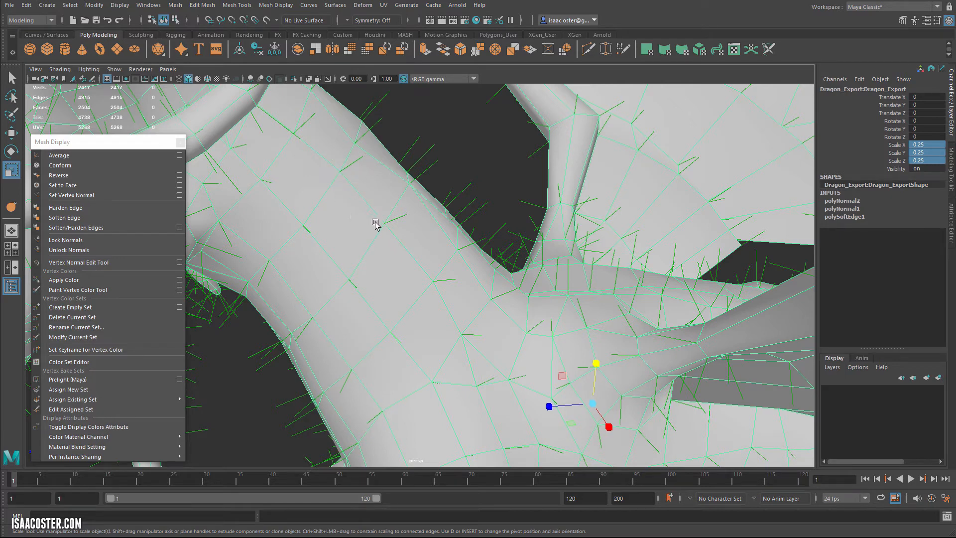
{"action": "left_click_drag", "start_coordinate": [415, 303], "coordinate": [408, 299], "text": "alt"}
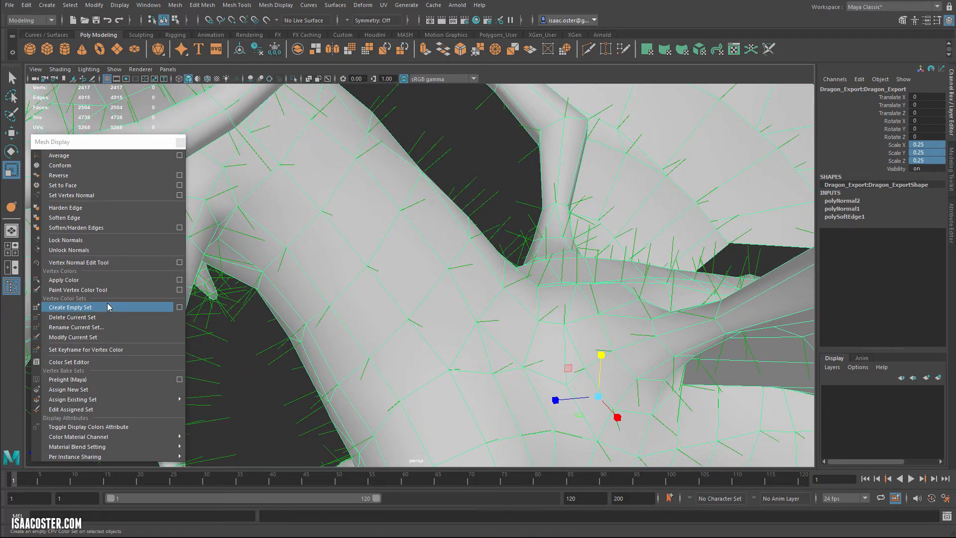
- Harden all of the dragon's edges and inspect the split vertex normals on its neck and shoulder
{"action": "left_click", "coordinate": [87, 208]}
{"action": "mouse_move", "coordinate": [348, 229]}
{"action": "left_mouse_down", "text": "alt"}
{"action": "mouse_move", "coordinate": [337, 229]}
{"action": "mouse_move", "coordinate": [339, 217]}
{"action": "mouse_move", "coordinate": [357, 216]}
{"action": "mouse_move", "coordinate": [348, 222]}
{"action": "left_mouse_up", "text": "alt"}
{"action": "right_click_drag", "start_coordinate": [348, 222], "coordinate": [406, 291], "text": "alt"}
{"action": "mouse_move", "coordinate": [405, 292]}
{"action": "left_mouse_down", "text": "alt"}
{"action": "mouse_move", "coordinate": [394, 284]}
{"action": "mouse_move", "coordinate": [409, 283]}
{"action": "left_mouse_up", "text": "alt"}
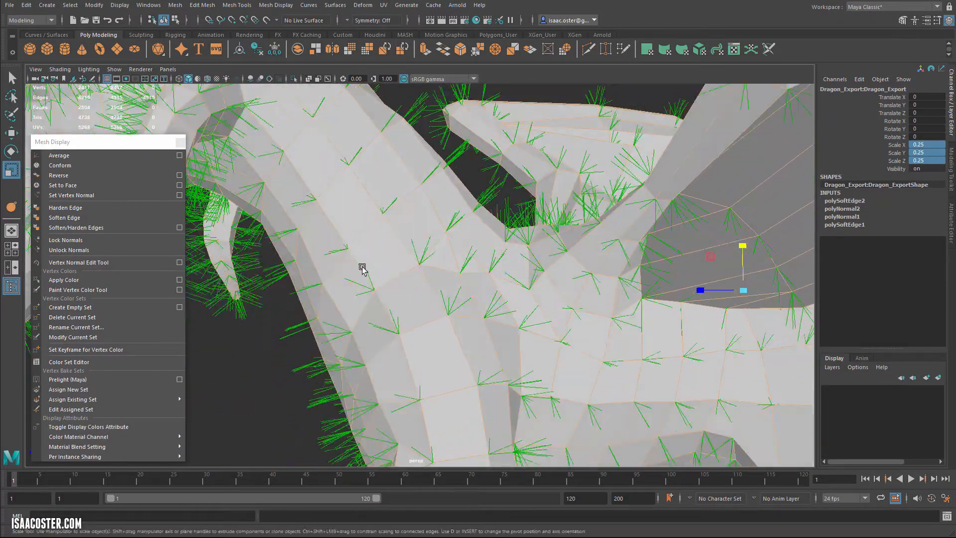
{"action": "left_click_drag", "start_coordinate": [353, 312], "coordinate": [399, 301], "text": "alt"}
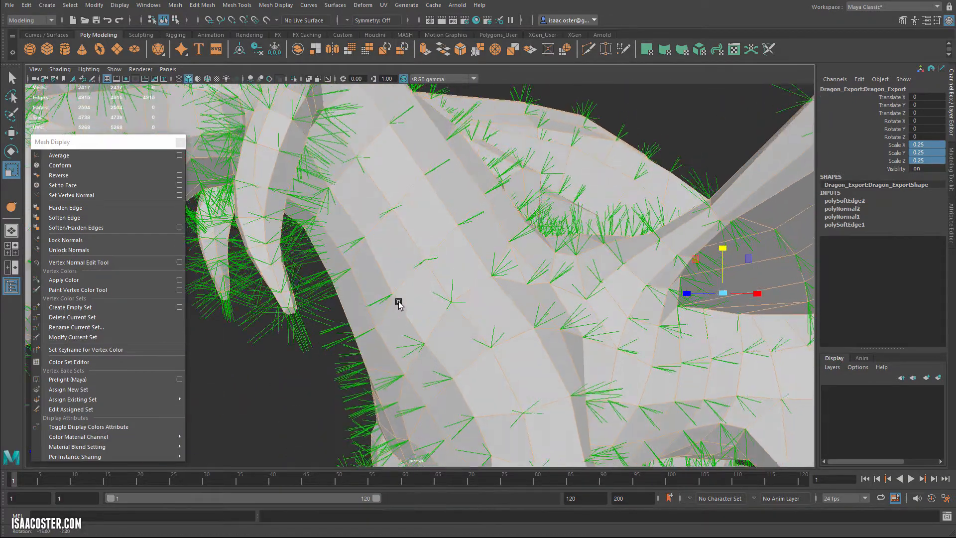
{"action": "right_click_drag", "start_coordinate": [448, 306], "coordinate": [498, 315], "text": "alt"}
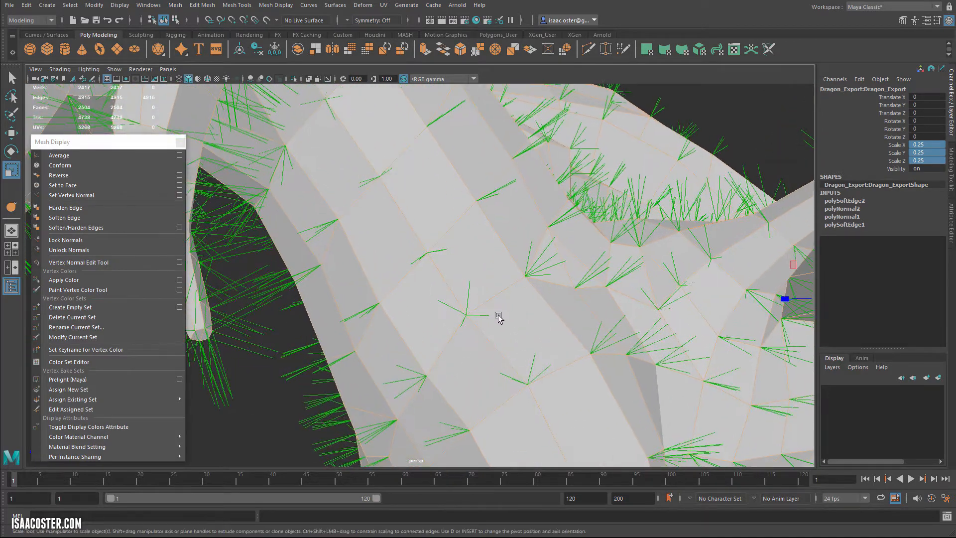
{"action": "left_click_drag", "start_coordinate": [488, 342], "coordinate": [427, 305], "text": "alt"}
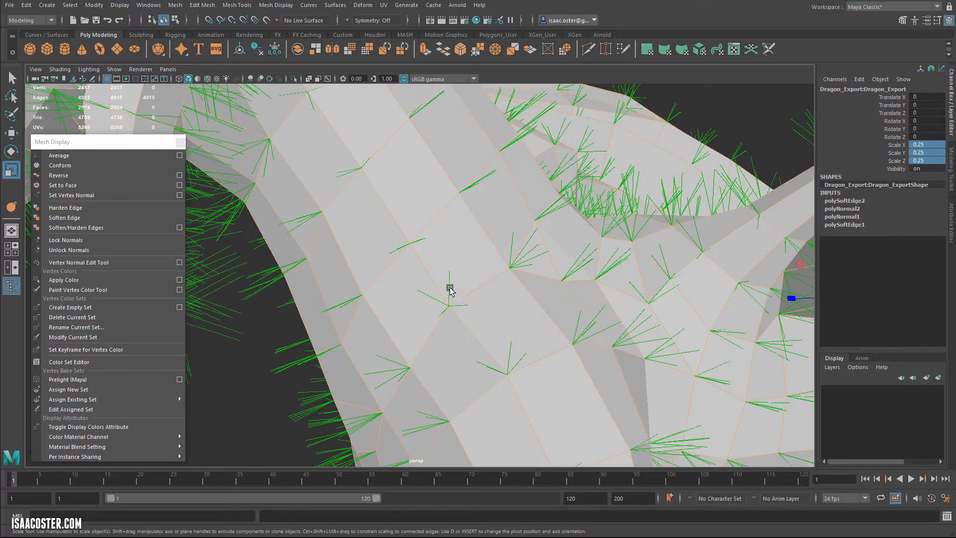
{"action": "right_click_drag", "start_coordinate": [464, 305], "coordinate": [356, 291], "text": "alt"}
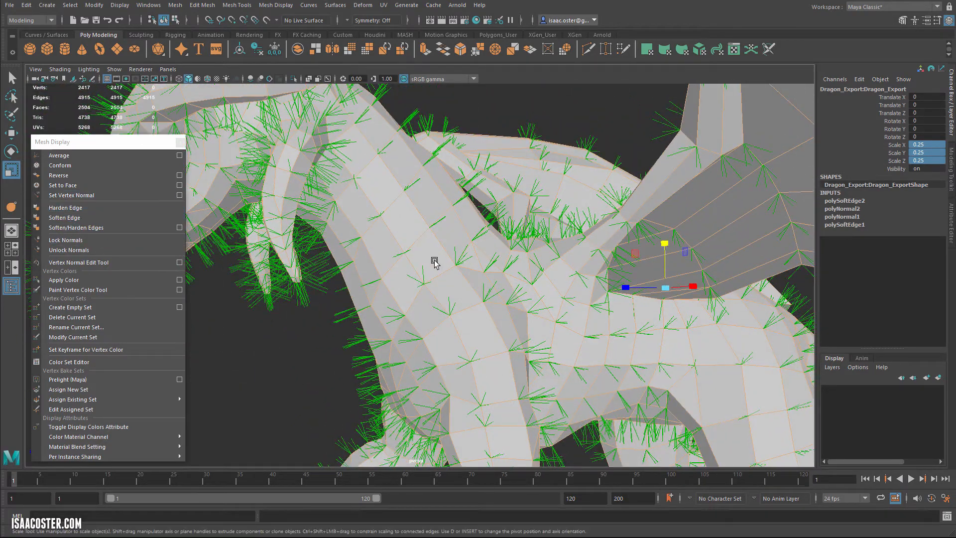
- Return to object selection and apply Soften/Harden Edges to the dragon with a 30-degree angle, inspecting the result deselected
{"action": "right_click_drag", "start_coordinate": [434, 261], "coordinate": [465, 231]}
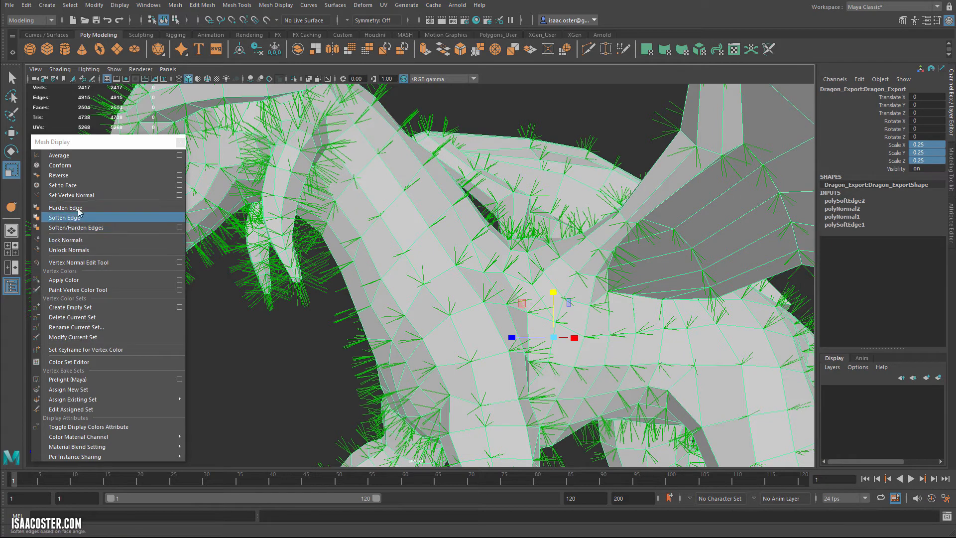
{"action": "left_click", "coordinate": [179, 227]}
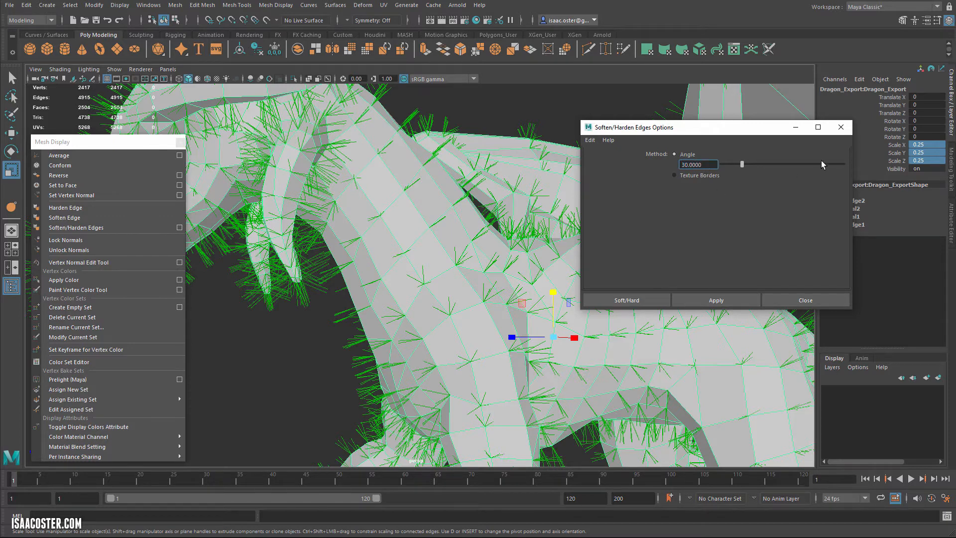
{"action": "left_click", "coordinate": [739, 300]}
{"action": "left_click", "coordinate": [255, 329]}
{"action": "left_click_drag", "start_coordinate": [273, 340], "coordinate": [381, 240], "text": "alt"}
{"action": "left_click", "coordinate": [686, 165]}
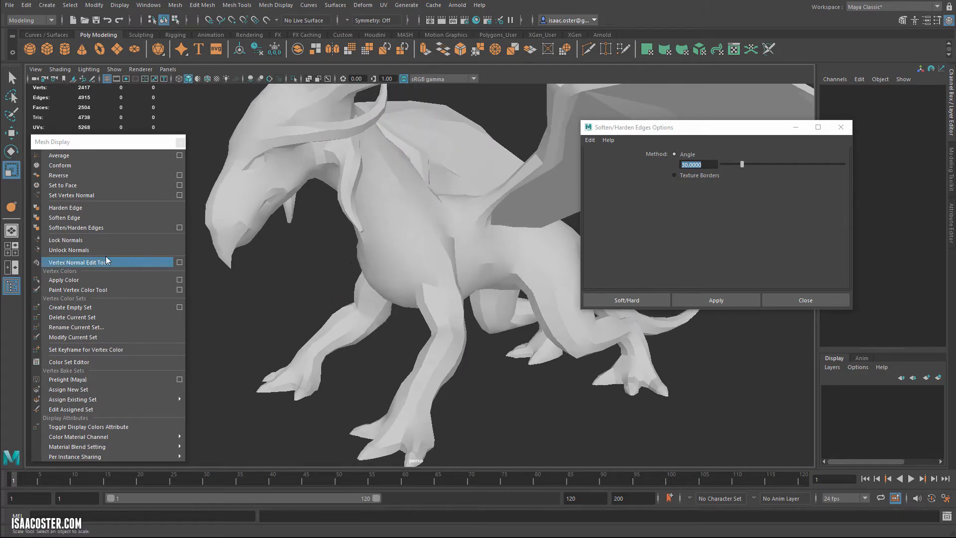
- Reselect the dragon, inspect its vertex normals up close, and soften all of its edges
{"action": "left_click", "coordinate": [504, 246]}
{"action": "right_click_drag", "start_coordinate": [441, 252], "coordinate": [538, 275], "text": "alt"}
{"action": "left_click_drag", "start_coordinate": [538, 275], "coordinate": [504, 274], "text": "alt"}
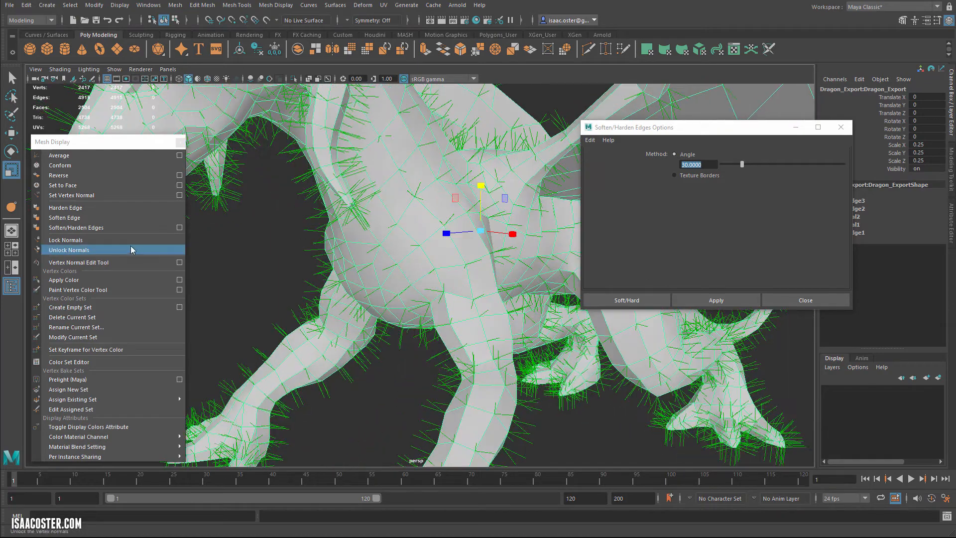
{"action": "left_click", "coordinate": [79, 254]}
{"action": "left_click", "coordinate": [99, 219]}
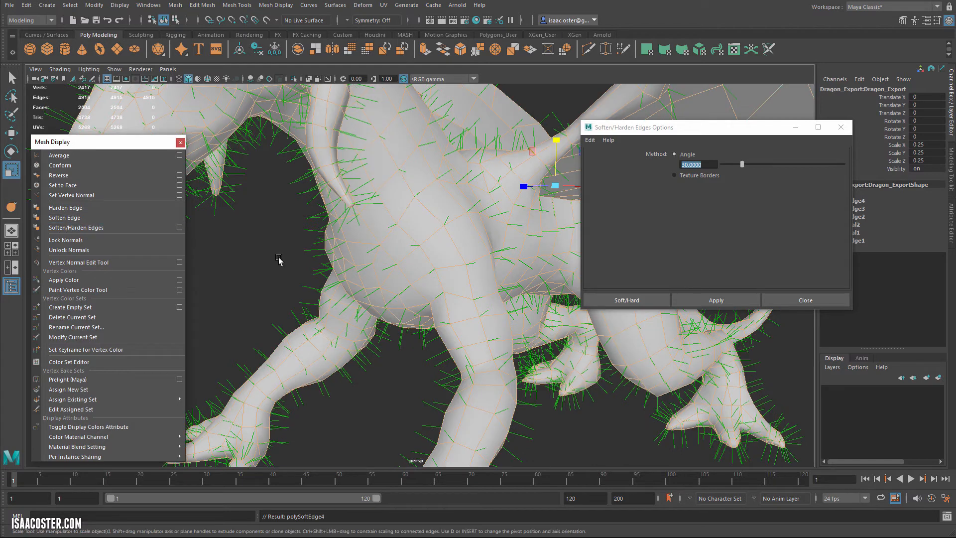
- Unlock the dragon's vertex normals, view the Vertex Normal Edit Tool's settings, and close them with Local rotation kept
{"action": "left_click", "coordinate": [82, 253]}
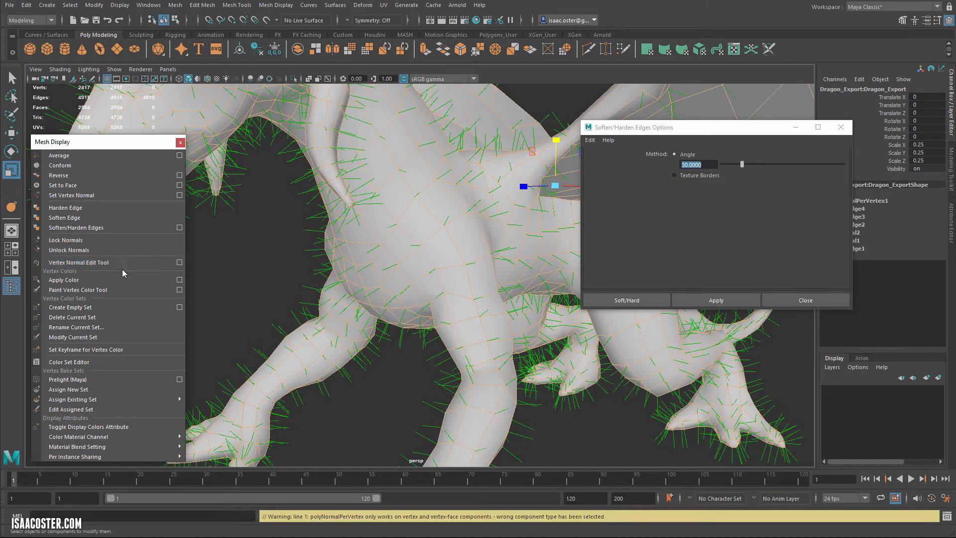
{"action": "left_click", "coordinate": [178, 263]}
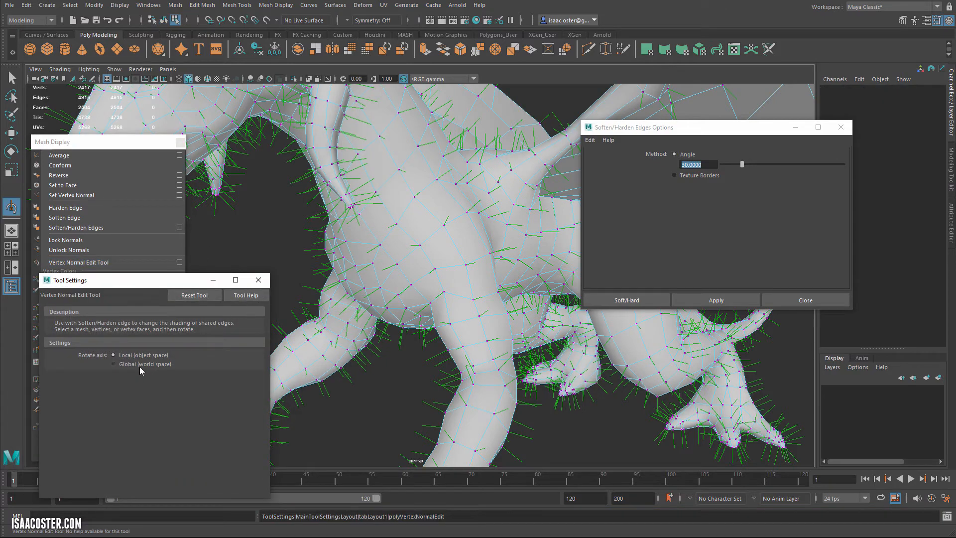
{"action": "left_click", "coordinate": [258, 279]}
{"action": "left_click_drag", "start_coordinate": [273, 263], "coordinate": [444, 274], "text": "alt"}
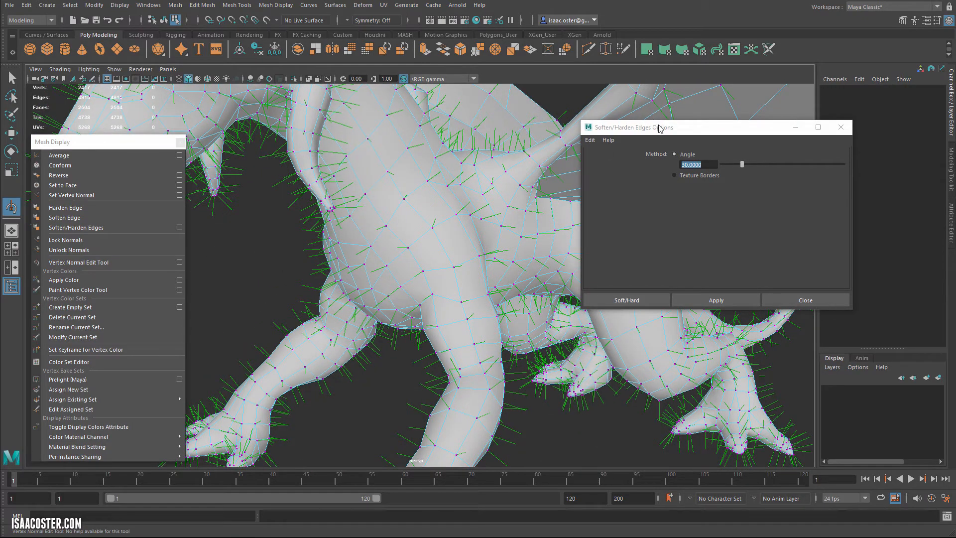
{"action": "left_click_drag", "start_coordinate": [660, 128], "coordinate": [749, 111]}
{"action": "scroll", "coordinate": [452, 187], "scroll_direction": "down", "scroll_amount": 2}
{"action": "right_click_drag", "start_coordinate": [453, 188], "coordinate": [340, 284], "text": "alt"}
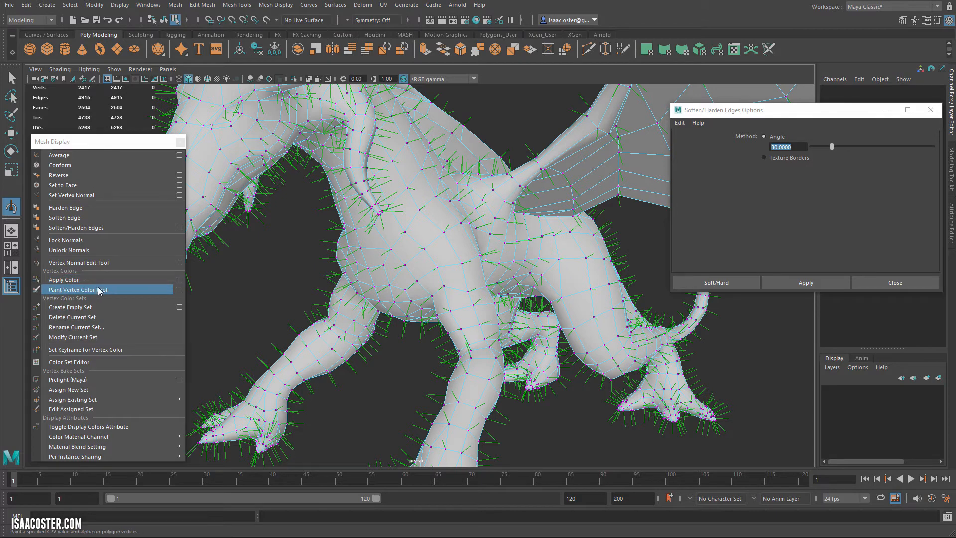
{"action": "left_click_drag", "start_coordinate": [260, 289], "coordinate": [267, 290], "text": "alt"}
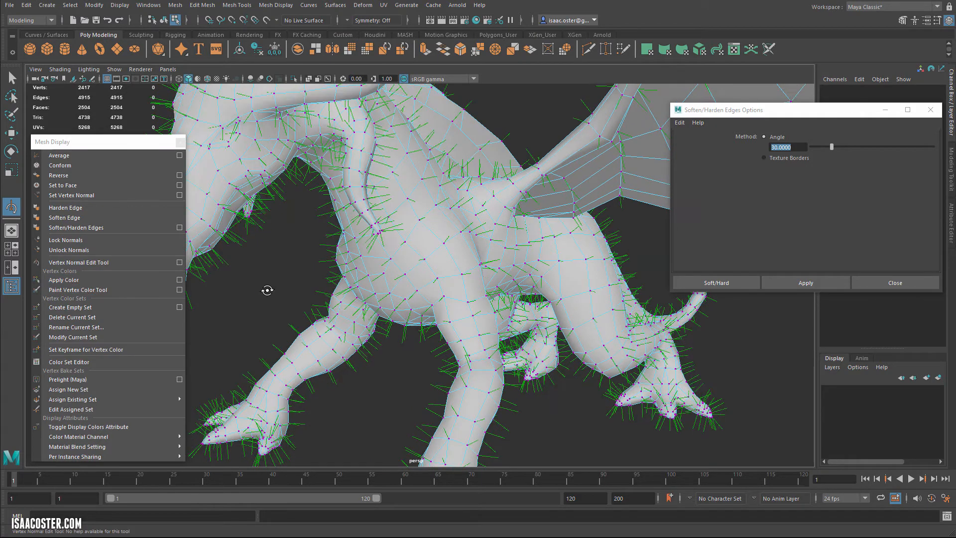
- Return the dragon to object selection and set the Apply Color options to red
{"action": "key", "text": "F8"}
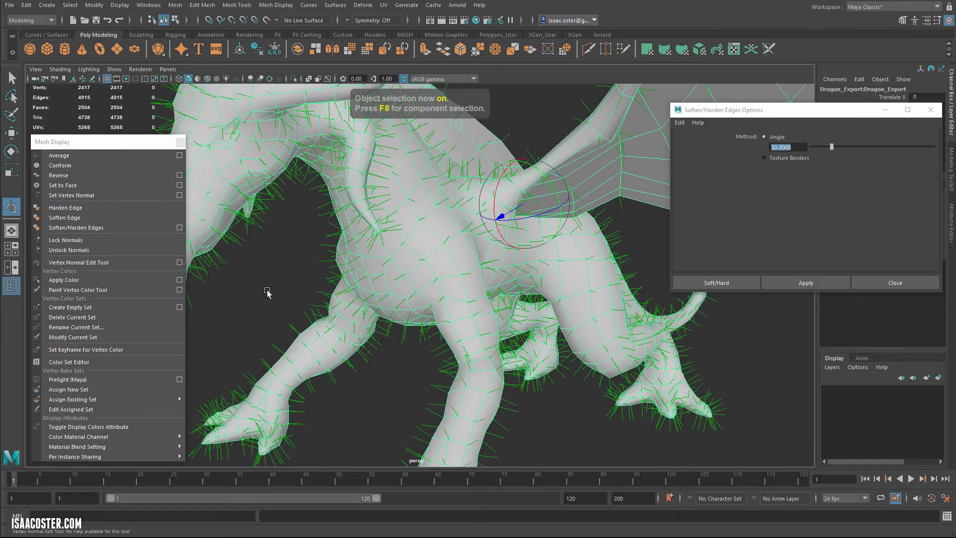
{"action": "left_click", "coordinate": [178, 283]}
{"action": "left_click", "coordinate": [180, 280]}
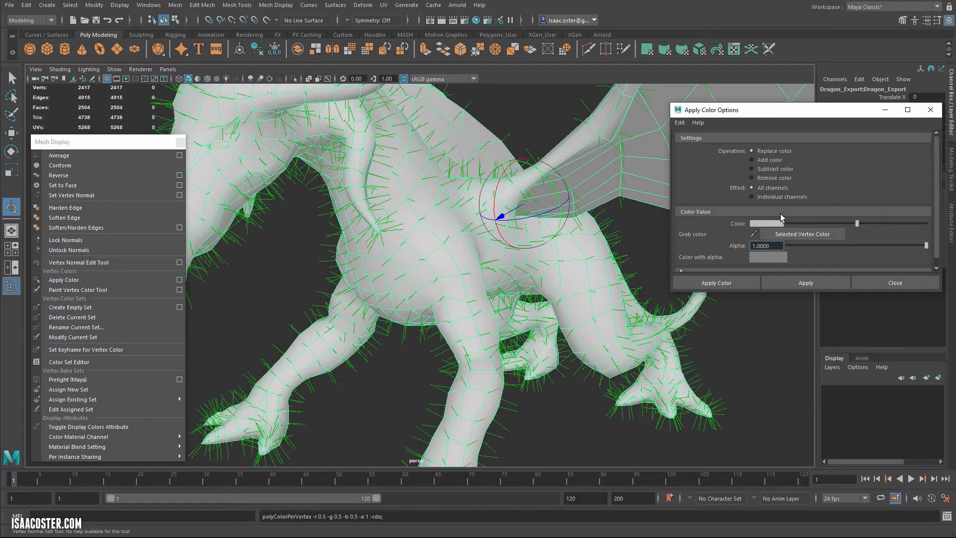
{"action": "left_click", "coordinate": [767, 223]}
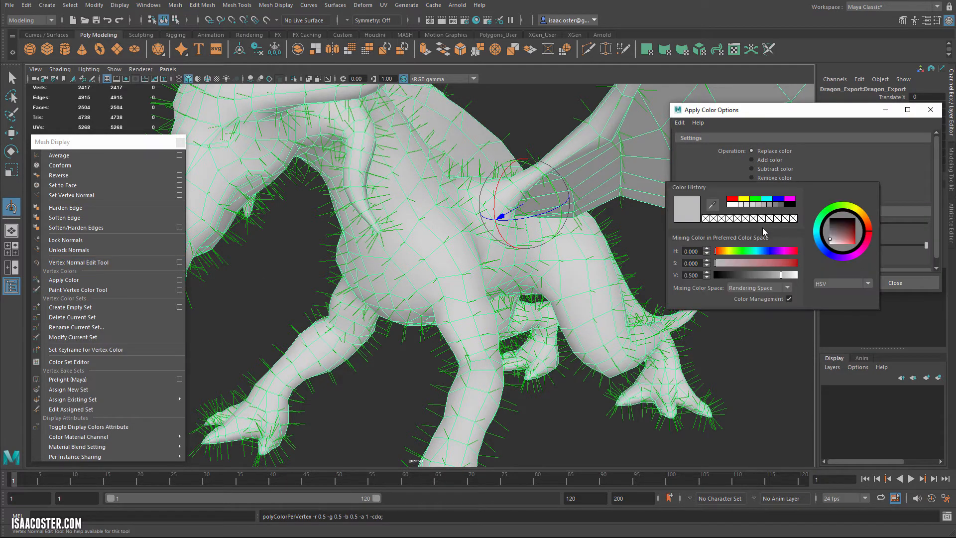
{"action": "left_click", "coordinate": [739, 200]}
- Select the faces of the dragon's chest and raised front leg and apply the red colour
{"action": "right_click_drag", "start_coordinate": [465, 228], "coordinate": [290, 261]}
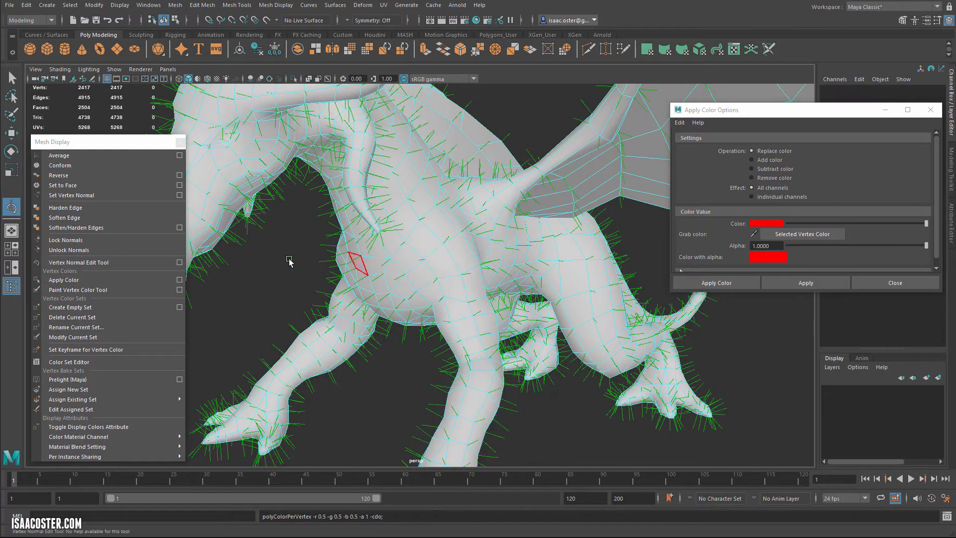
{"action": "left_click_drag", "start_coordinate": [271, 226], "coordinate": [418, 365]}
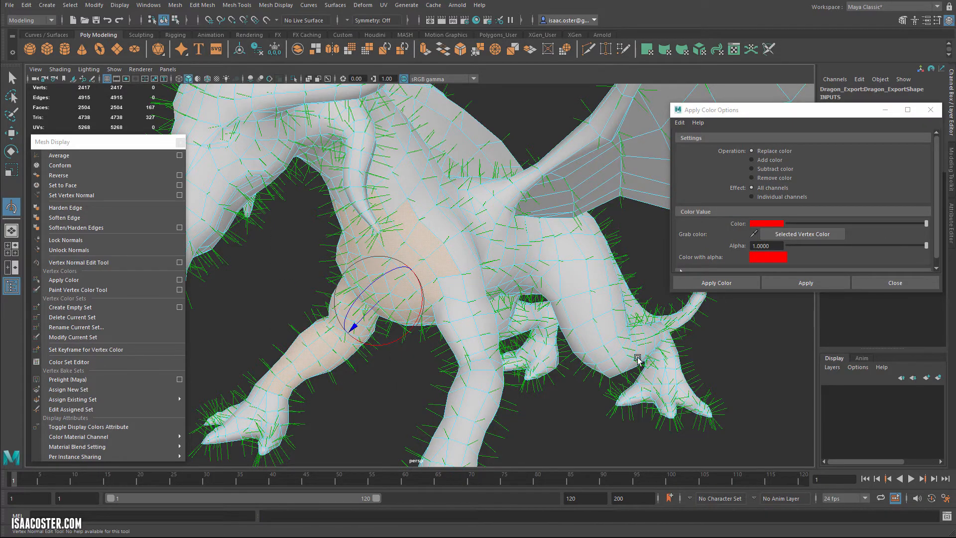
{"action": "left_click", "coordinate": [803, 283]}
{"action": "mouse_move", "coordinate": [543, 327]}
{"action": "left_mouse_down", "text": "alt"}
{"action": "mouse_move", "coordinate": [627, 318]}
{"action": "mouse_move", "coordinate": [551, 320]}
{"action": "mouse_move", "coordinate": [663, 271]}
{"action": "left_mouse_up", "text": "alt"}
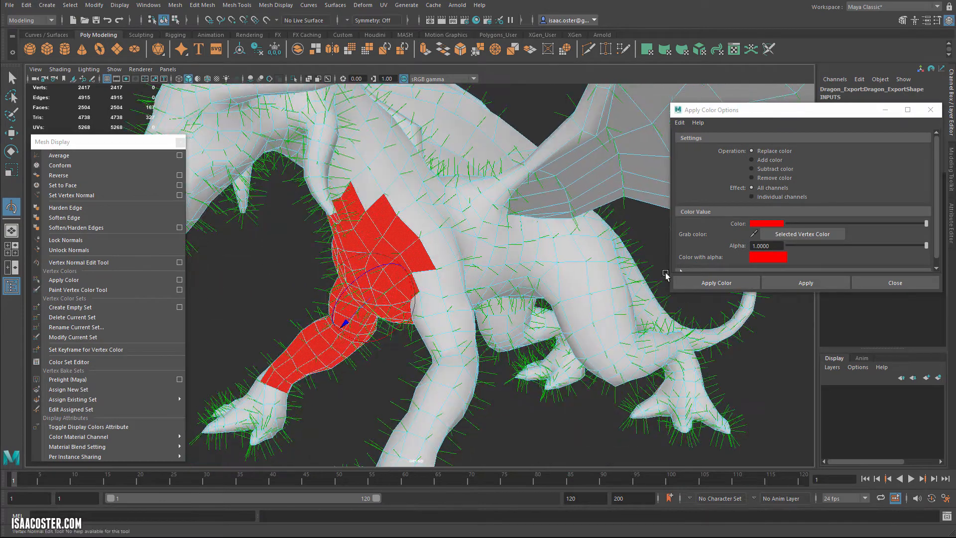
- Select the faces across the dragon's midsection and wing base and apply yellow to them
{"action": "left_click_drag", "start_coordinate": [444, 129], "coordinate": [558, 344]}
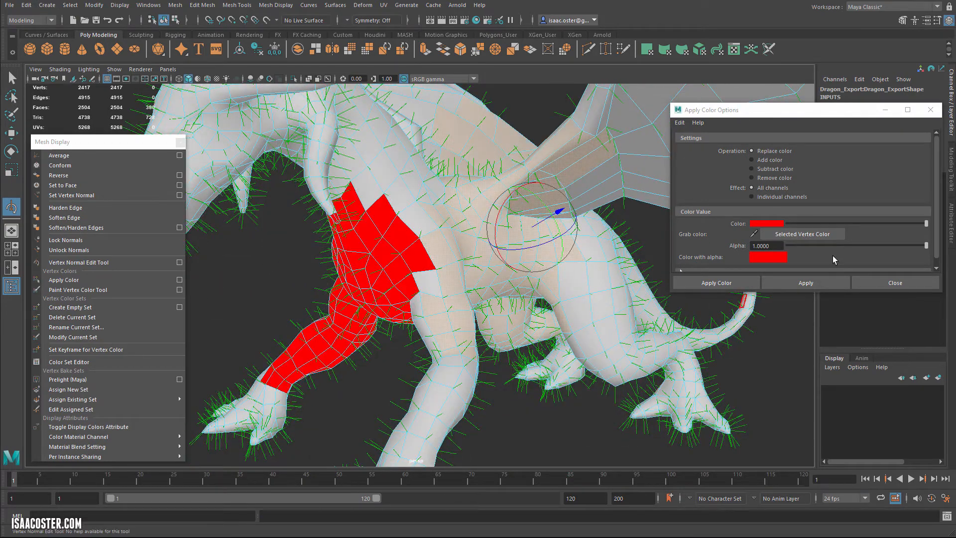
{"action": "left_click", "coordinate": [766, 223]}
{"action": "left_click", "coordinate": [740, 217]}
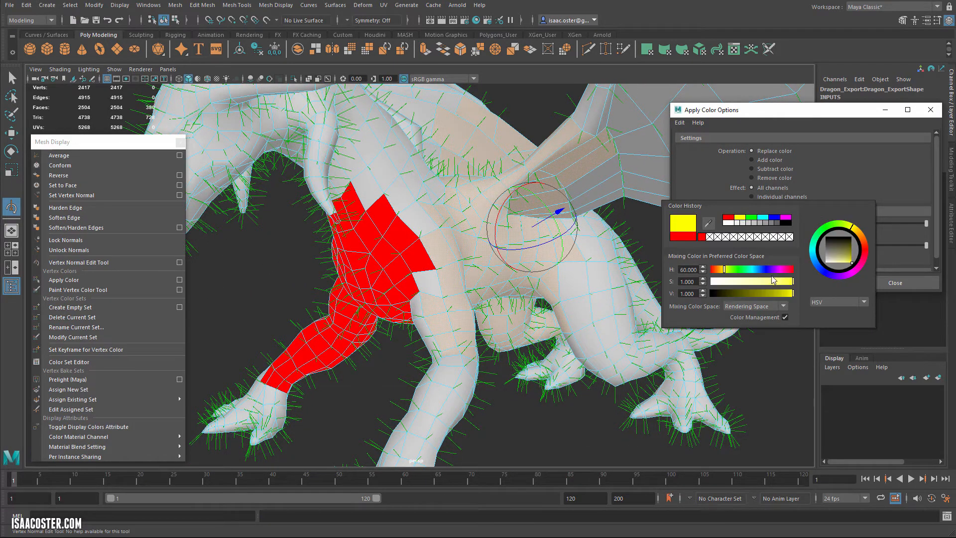
{"action": "left_click", "coordinate": [806, 290]}
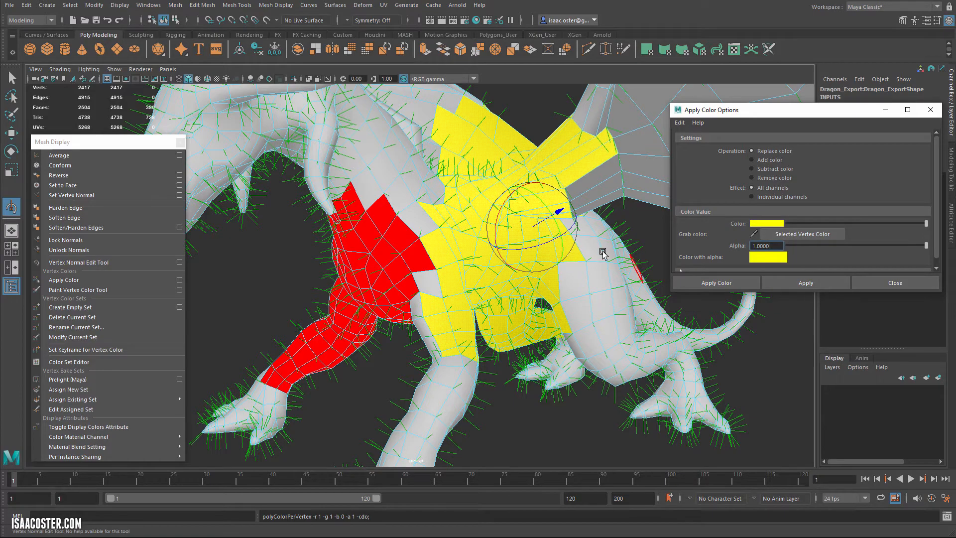
{"action": "left_click_drag", "start_coordinate": [572, 279], "coordinate": [487, 387], "text": "alt"}
{"action": "left_click", "coordinate": [499, 393]}
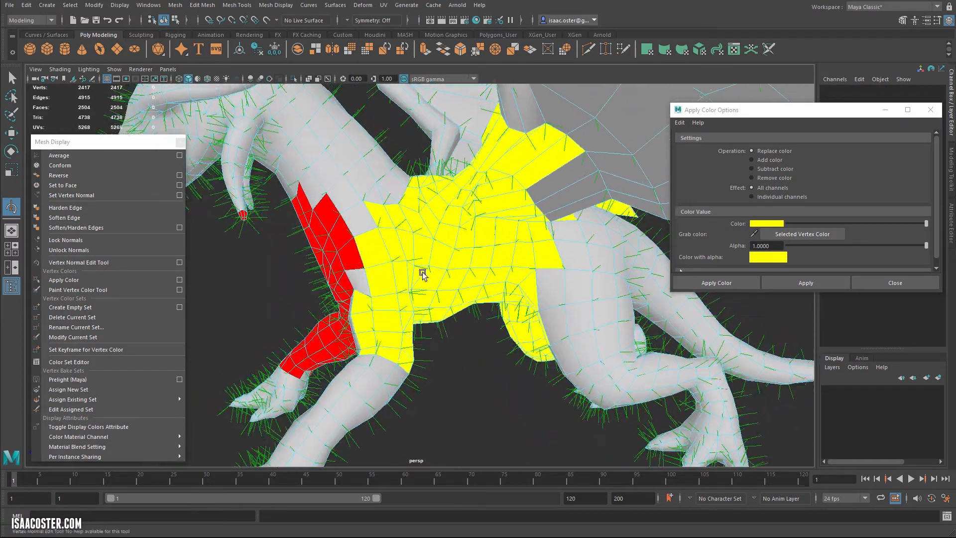
{"action": "left_click", "coordinate": [343, 186]}
{"action": "left_click_drag", "start_coordinate": [442, 273], "coordinate": [550, 295], "text": "alt"}
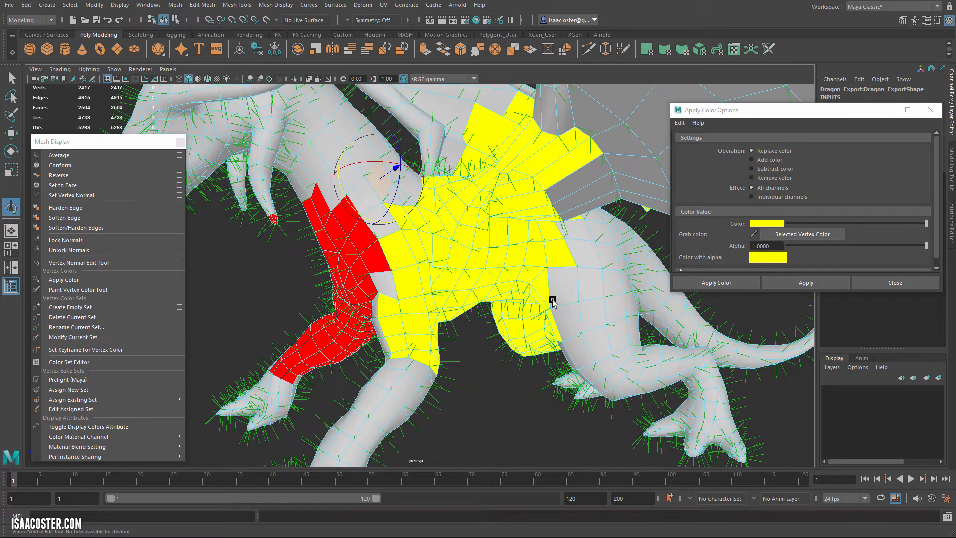
- Switch to vertex selection, select the vertices around the dragon's haunches, and apply green to them
{"action": "right_click", "coordinate": [573, 235]}
{"action": "right_click_drag", "start_coordinate": [573, 236], "coordinate": [526, 236]}
{"action": "left_click_drag", "start_coordinate": [527, 239], "coordinate": [637, 238], "text": "alt"}
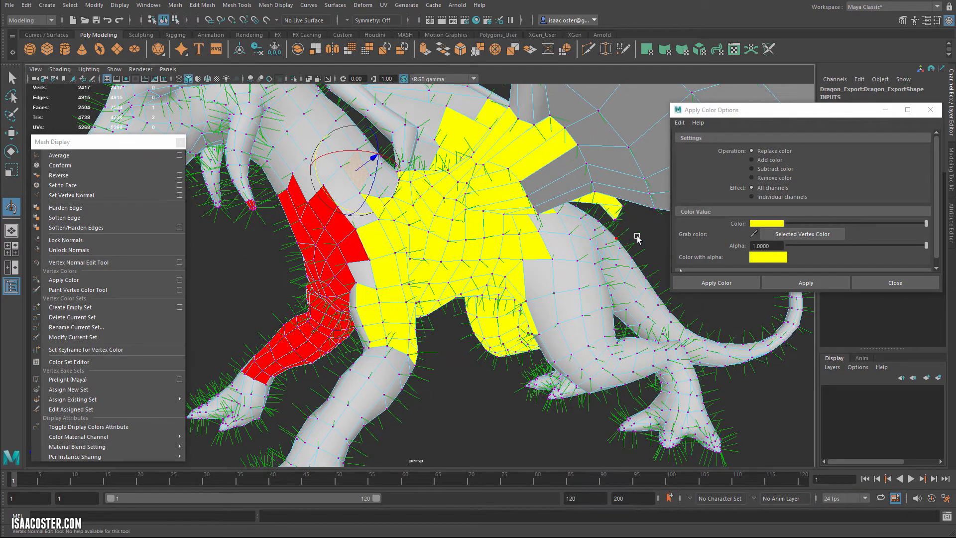
{"action": "left_click_drag", "start_coordinate": [511, 312], "coordinate": [512, 314]}
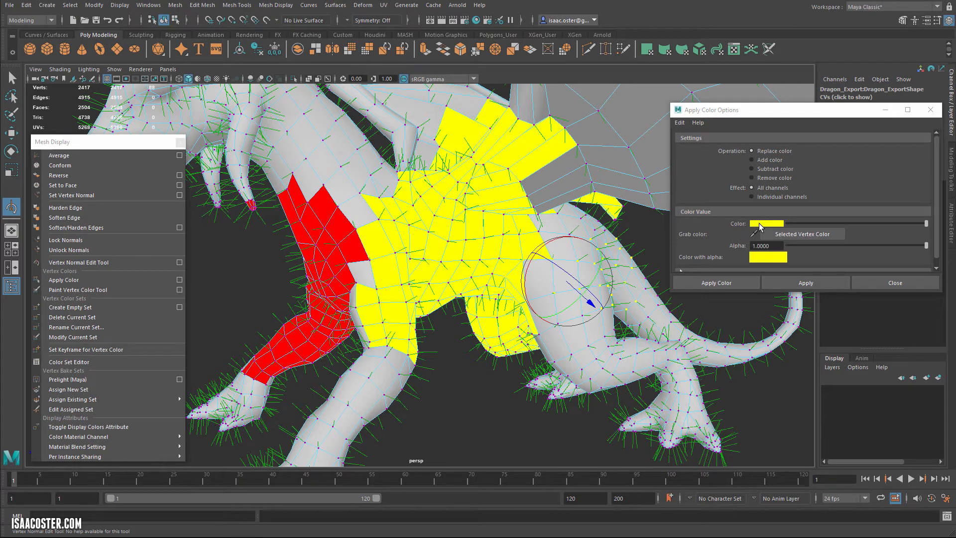
{"action": "left_click", "coordinate": [761, 224]}
{"action": "left_click", "coordinate": [743, 198]}
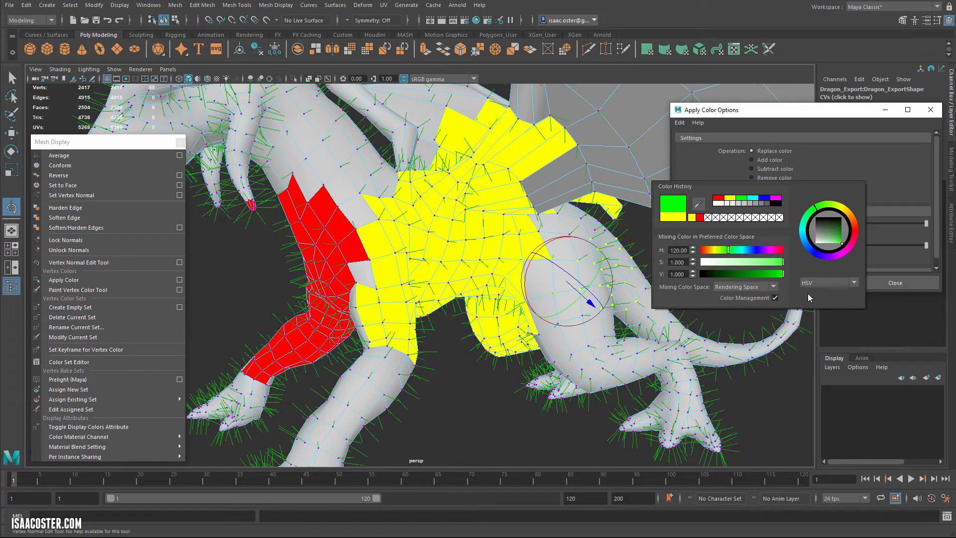
{"action": "left_click", "coordinate": [805, 282]}
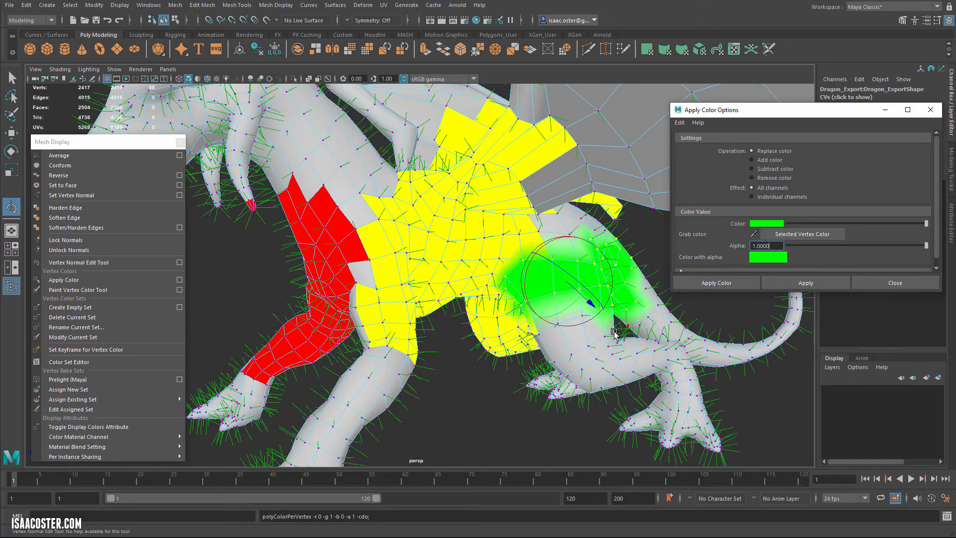
- Compare the borders of the face and vertex colours up close, and close the Apply Color options in object selection
{"action": "left_click_drag", "start_coordinate": [542, 239], "coordinate": [532, 244], "text": "alt"}
{"action": "right_click_drag", "start_coordinate": [547, 253], "coordinate": [613, 282], "text": "alt"}
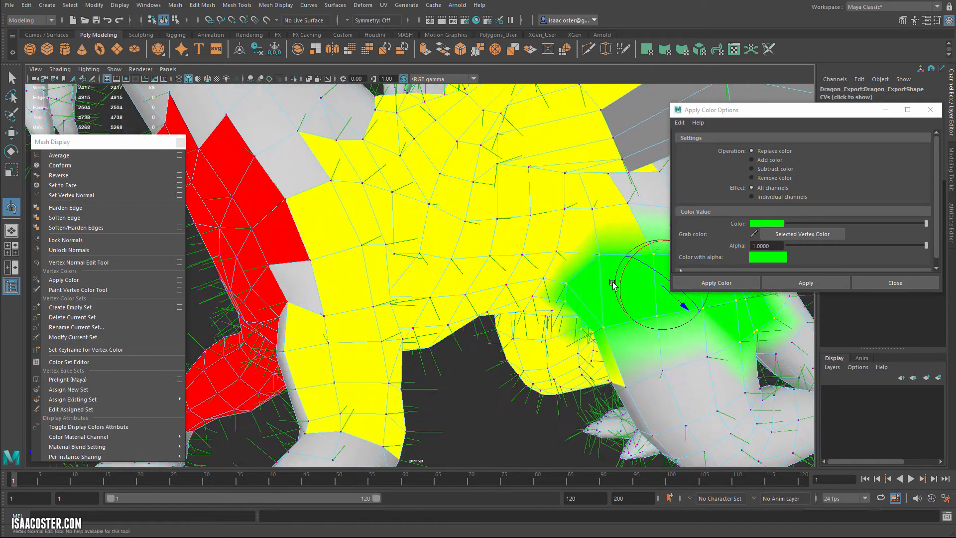
{"action": "middle_click_drag", "start_coordinate": [613, 282], "coordinate": [505, 276], "text": "alt"}
{"action": "left_click_drag", "start_coordinate": [505, 277], "coordinate": [504, 257], "text": "alt"}
{"action": "left_click_drag", "start_coordinate": [489, 292], "coordinate": [453, 283], "text": "alt"}
{"action": "right_click_drag", "start_coordinate": [453, 284], "coordinate": [343, 262], "text": "alt"}
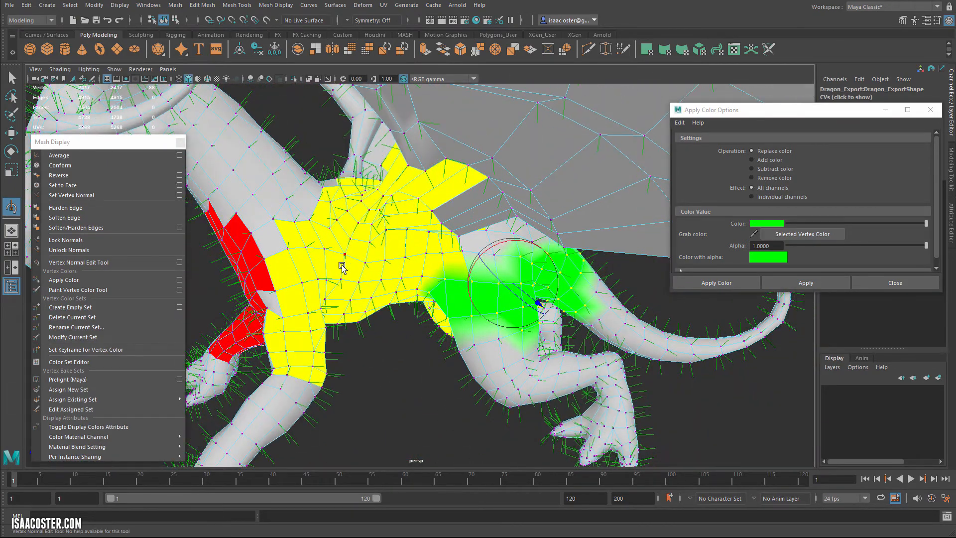
{"action": "key", "text": "F8"}
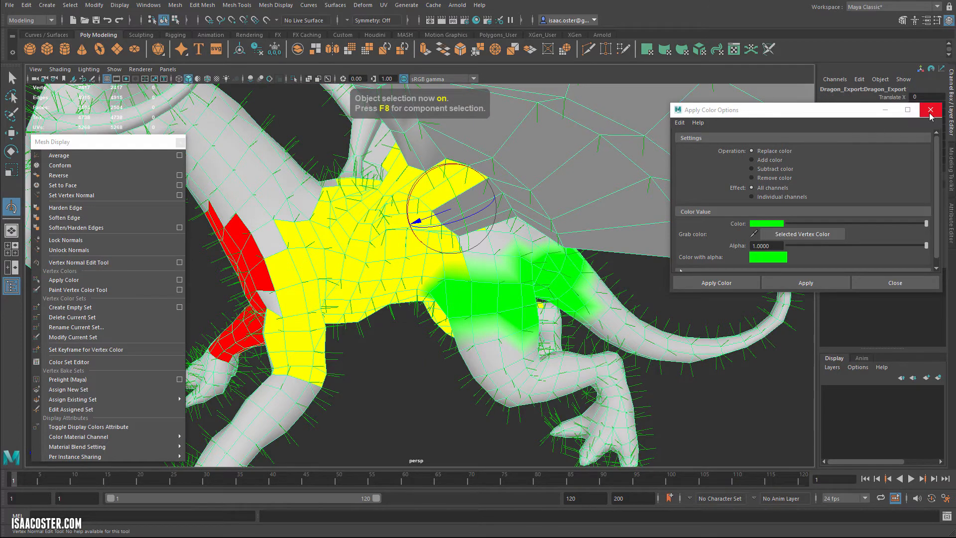
{"action": "left_click", "coordinate": [832, 103]}
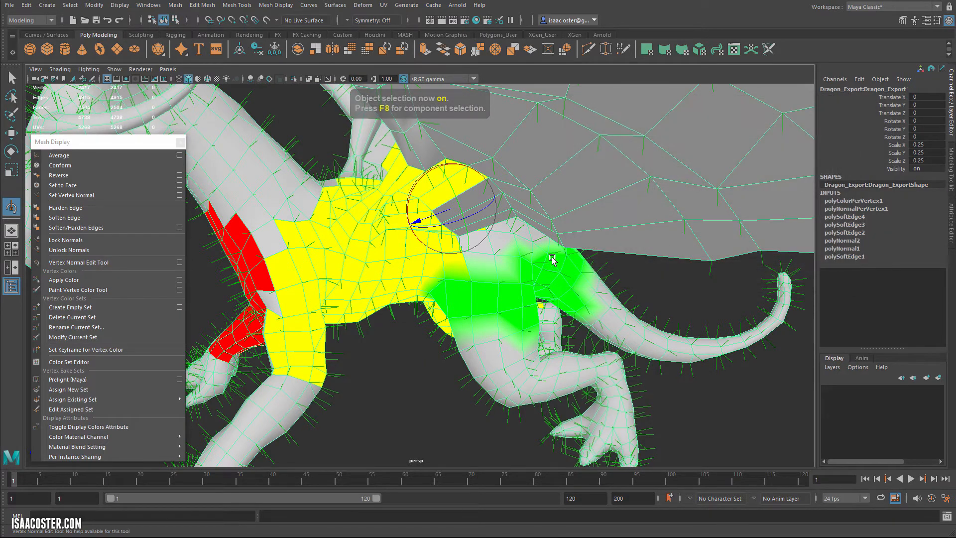
{"action": "left_click_drag", "start_coordinate": [552, 259], "coordinate": [607, 298], "text": "alt"}
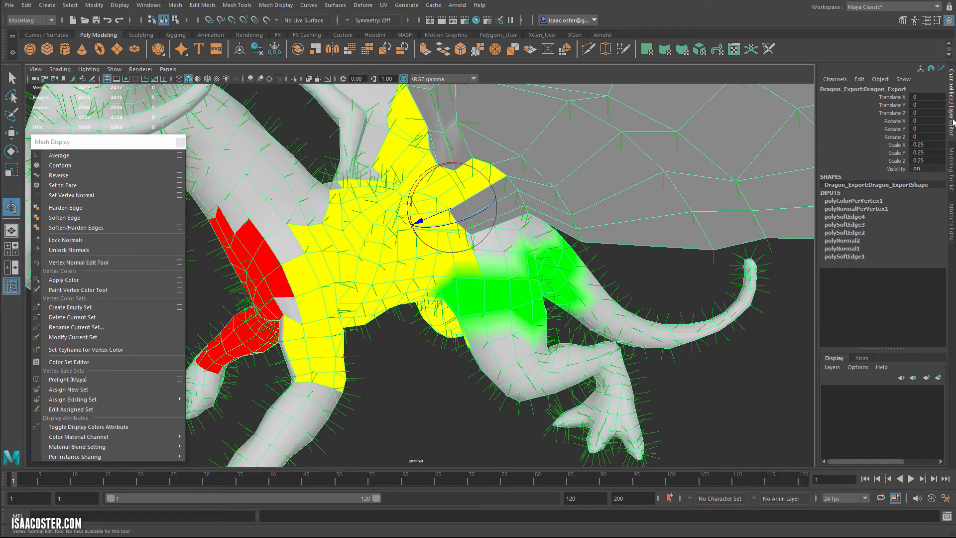
- Show the dragon's shape node attributes and expand the Mesh Component Display section
{"action": "left_click", "coordinate": [951, 219]}
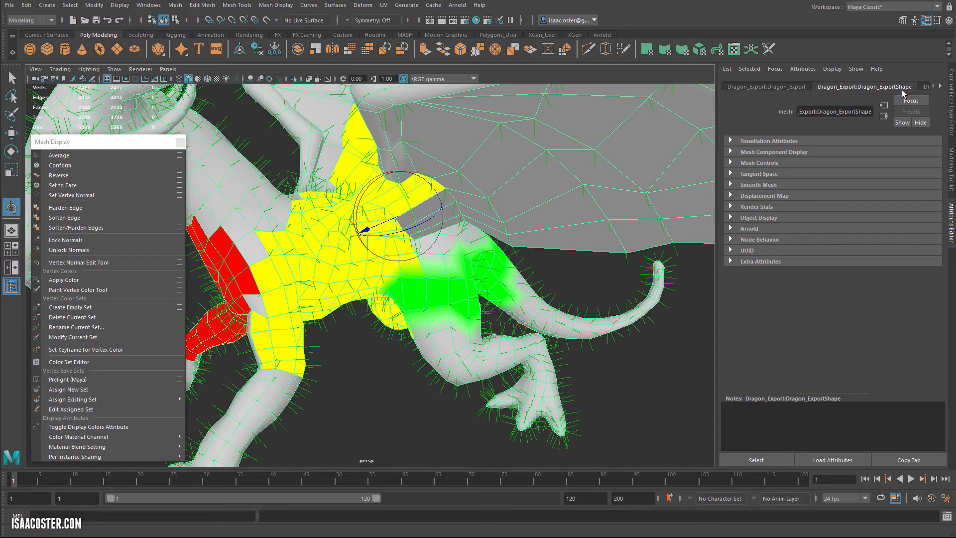
{"action": "left_click", "coordinate": [797, 88]}
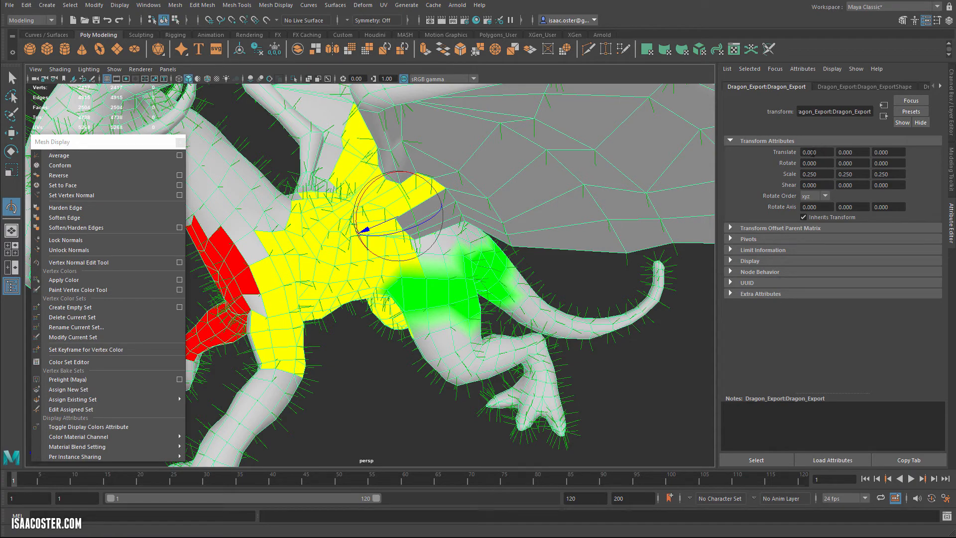
{"action": "right_click_drag", "start_coordinate": [543, 209], "coordinate": [411, 192], "text": "alt"}
{"action": "left_click_drag", "start_coordinate": [411, 191], "coordinate": [531, 204], "text": "alt"}
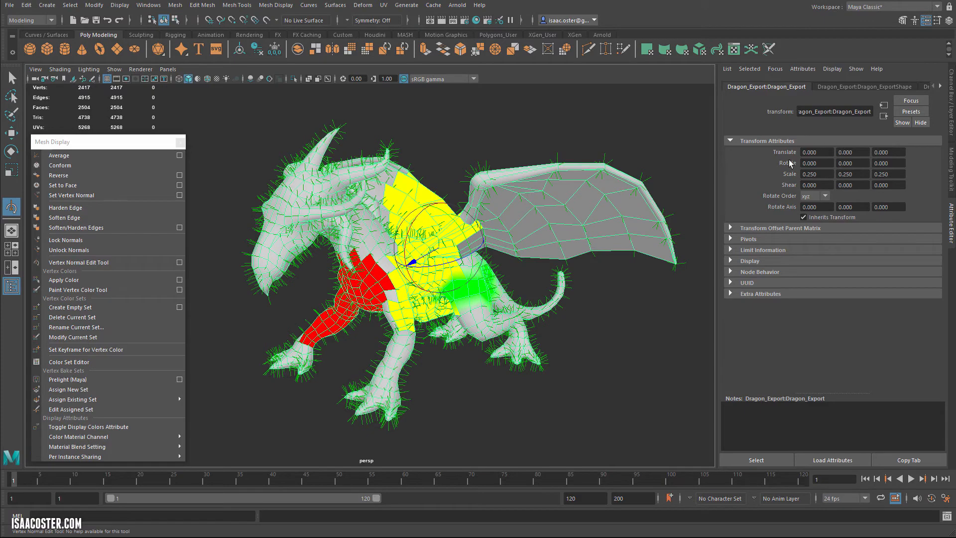
{"action": "left_click", "coordinate": [891, 86]}
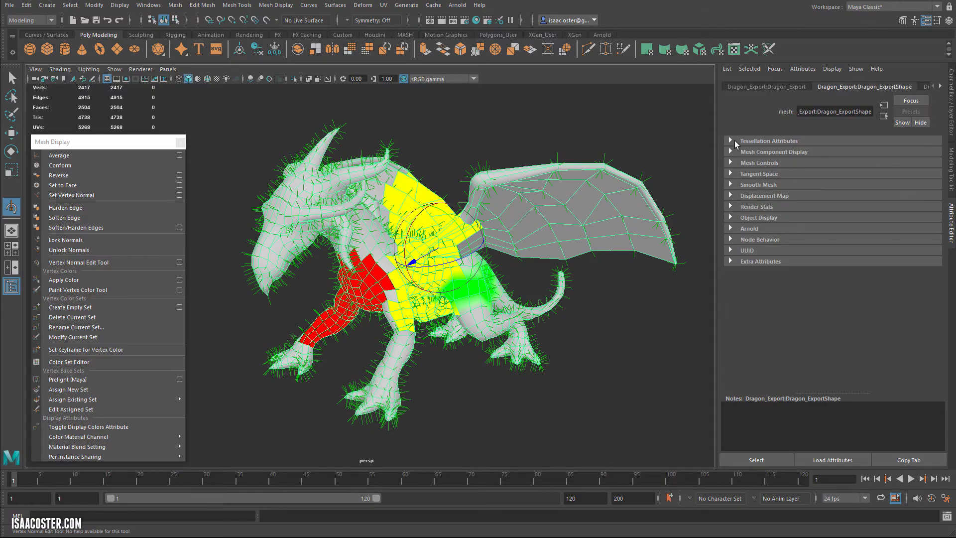
{"action": "left_click_drag", "start_coordinate": [574, 318], "coordinate": [587, 312], "text": "alt"}
{"action": "right_click_drag", "start_coordinate": [587, 311], "coordinate": [584, 318], "text": "alt"}
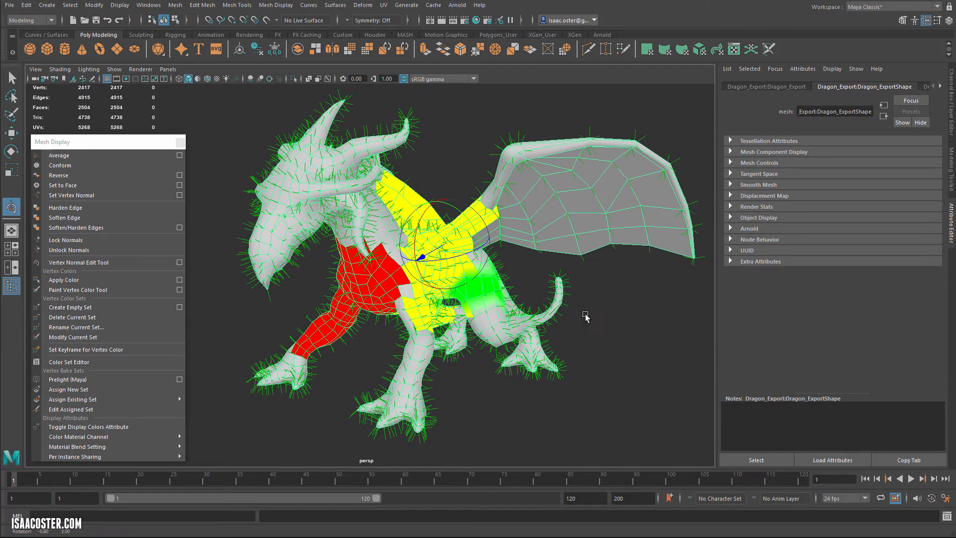
{"action": "left_click_drag", "start_coordinate": [511, 212], "coordinate": [540, 253], "text": "alt"}
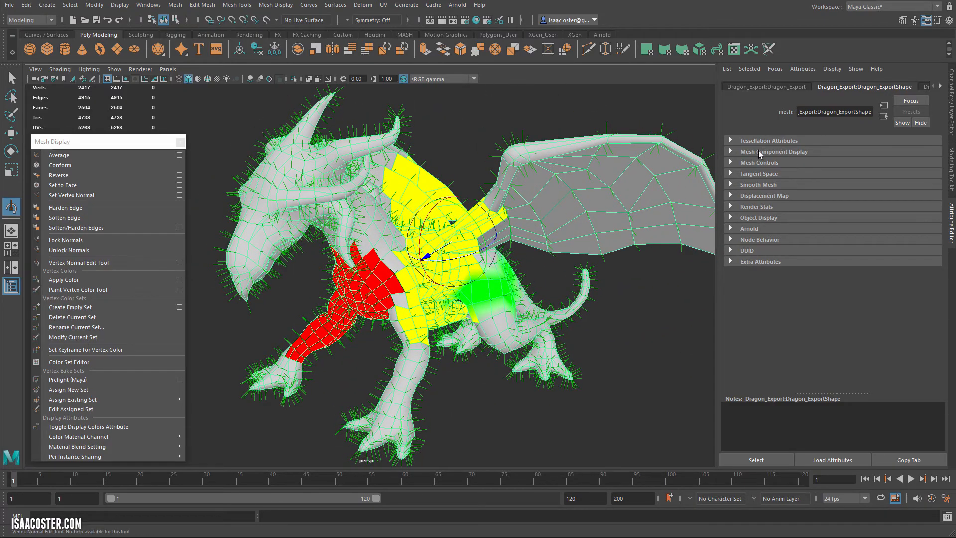
{"action": "left_click", "coordinate": [729, 152]}
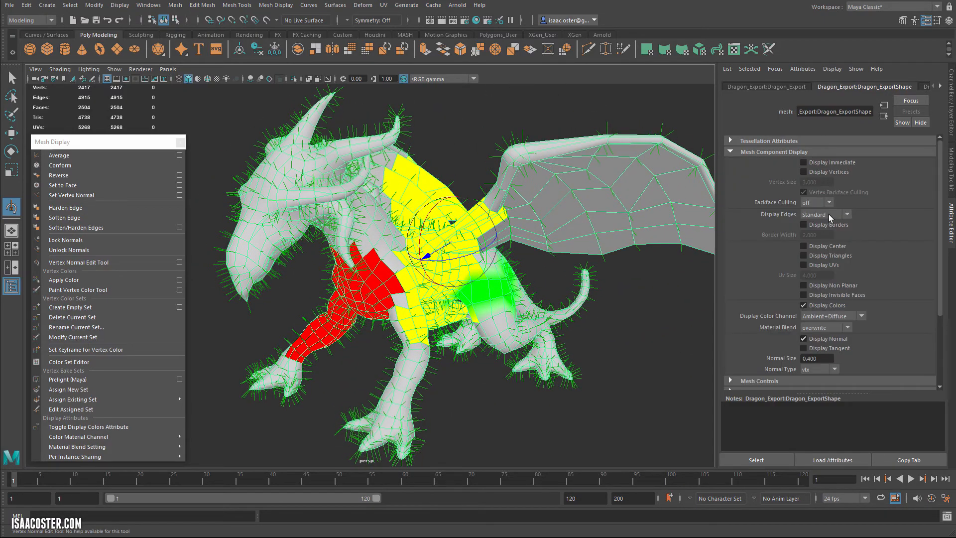
- Toggle the dragon's Display Colors option off and back on twice
{"action": "left_click", "coordinate": [805, 305]}
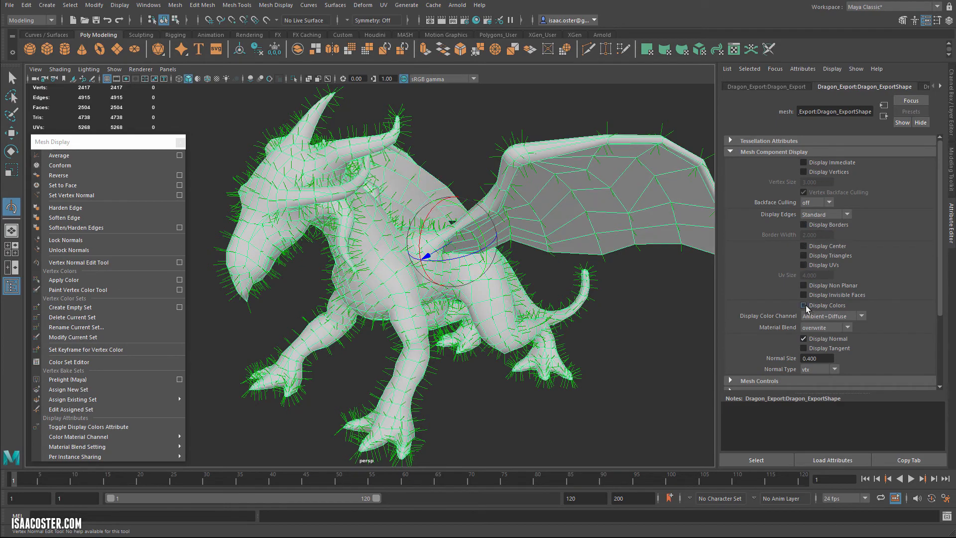
{"action": "left_click", "coordinate": [804, 305]}
{"action": "left_click", "coordinate": [804, 305]}
{"action": "left_click", "coordinate": [804, 305]}
{"action": "mouse_move", "coordinate": [670, 315]}
{"action": "left_mouse_down", "text": "alt"}
{"action": "mouse_move", "coordinate": [642, 311]}
{"action": "mouse_move", "coordinate": [685, 301]}
{"action": "mouse_move", "coordinate": [676, 315]}
{"action": "left_mouse_up", "text": "alt"}
{"action": "left_click_drag", "start_coordinate": [587, 272], "coordinate": [582, 279], "text": "alt"}
{"action": "middle_click_drag", "start_coordinate": [581, 279], "coordinate": [553, 288], "text": "alt"}
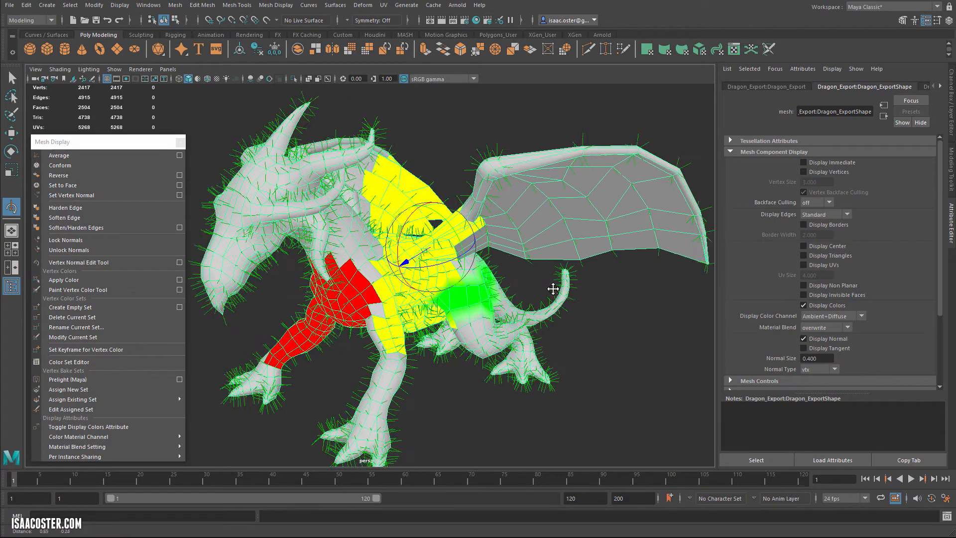
{"action": "mouse_move", "coordinate": [519, 281]}
{"action": "right_mouse_down", "text": "alt"}
{"action": "mouse_move", "coordinate": [487, 277]}
{"action": "mouse_move", "coordinate": [515, 285]}
{"action": "right_mouse_up", "text": "alt"}
{"action": "left_click_drag", "start_coordinate": [515, 287], "coordinate": [520, 285], "text": "alt"}
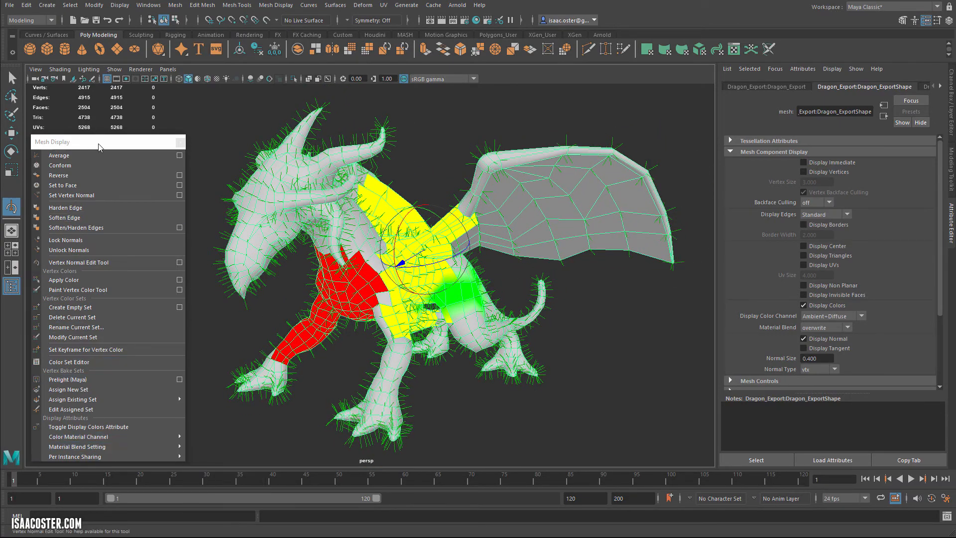
{"action": "left_click_drag", "start_coordinate": [100, 137], "coordinate": [106, 129]}
{"action": "mouse_move", "coordinate": [244, 220]}
{"action": "left_mouse_down", "text": "alt"}
{"action": "mouse_move", "coordinate": [215, 218]}
{"action": "mouse_move", "coordinate": [233, 229]}
{"action": "left_mouse_up", "text": "alt"}
{"action": "middle_click_drag", "start_coordinate": [233, 229], "coordinate": [234, 239], "text": "alt"}
{"action": "left_click_drag", "start_coordinate": [234, 240], "coordinate": [266, 246], "text": "alt"}
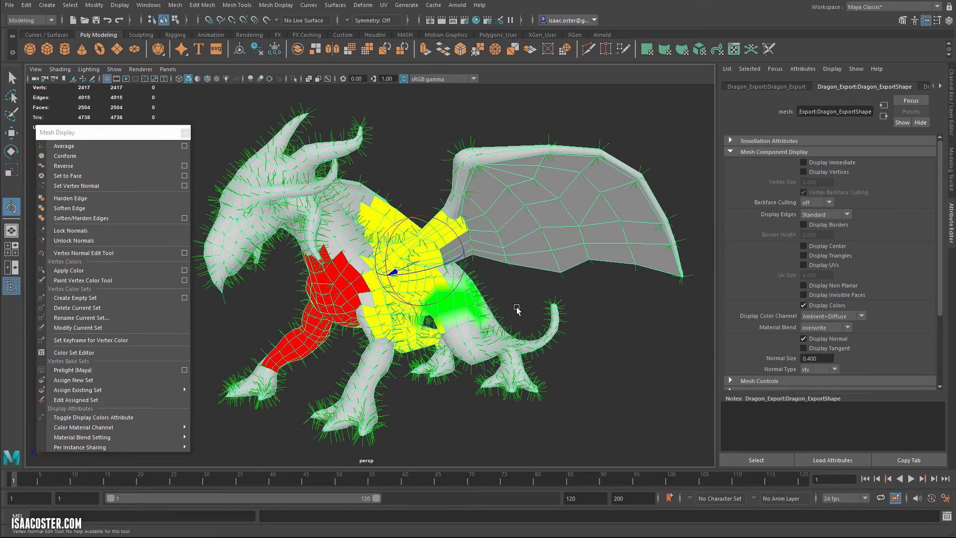